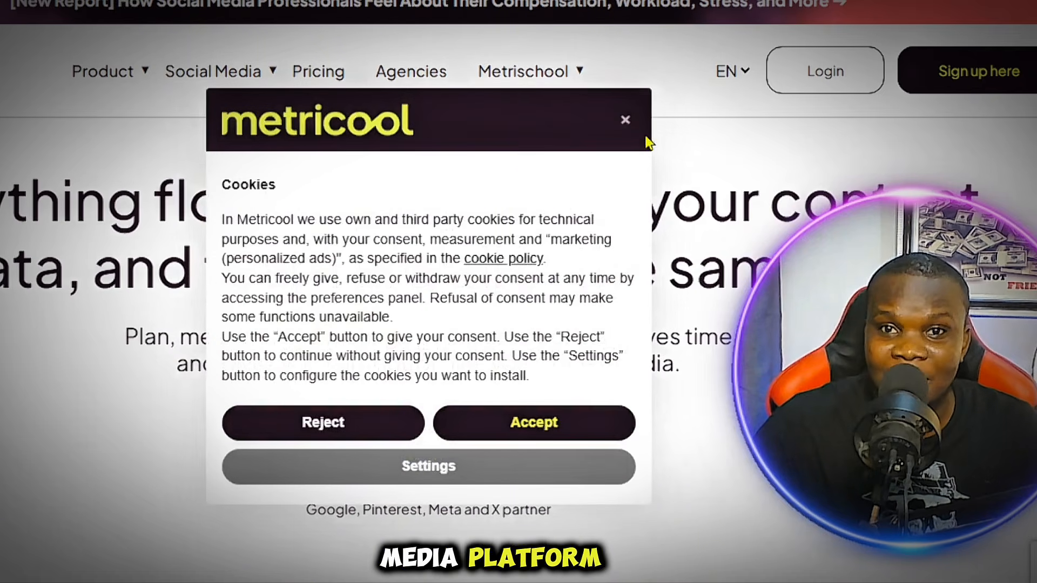
Dismiss the Metricool cookie notice and view the earnings and balance cards in Google AdSense.
{"action": "left_click", "coordinate": [625, 120]}
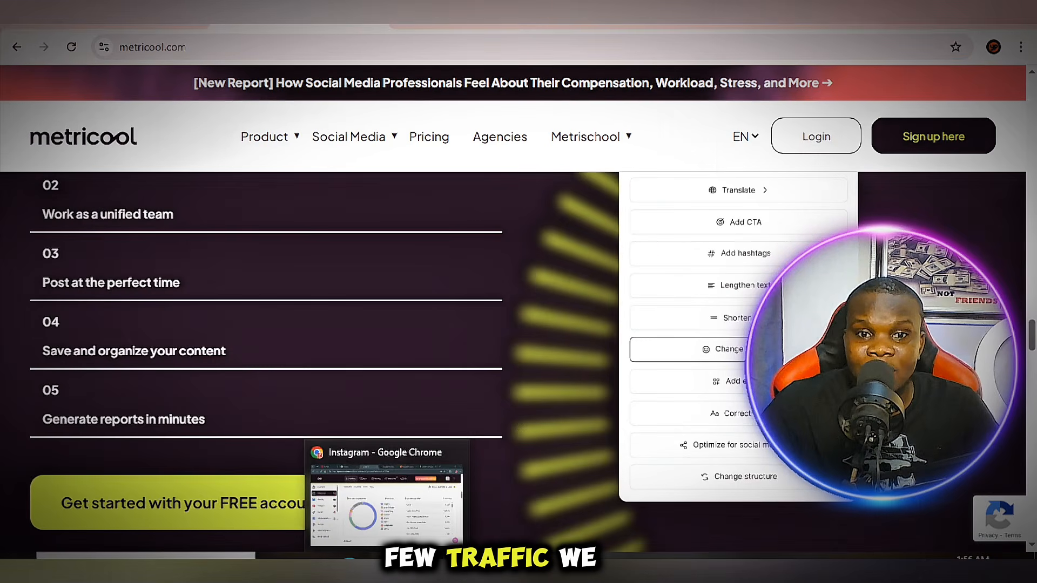
{"action": "left_click", "coordinate": [387, 566]}
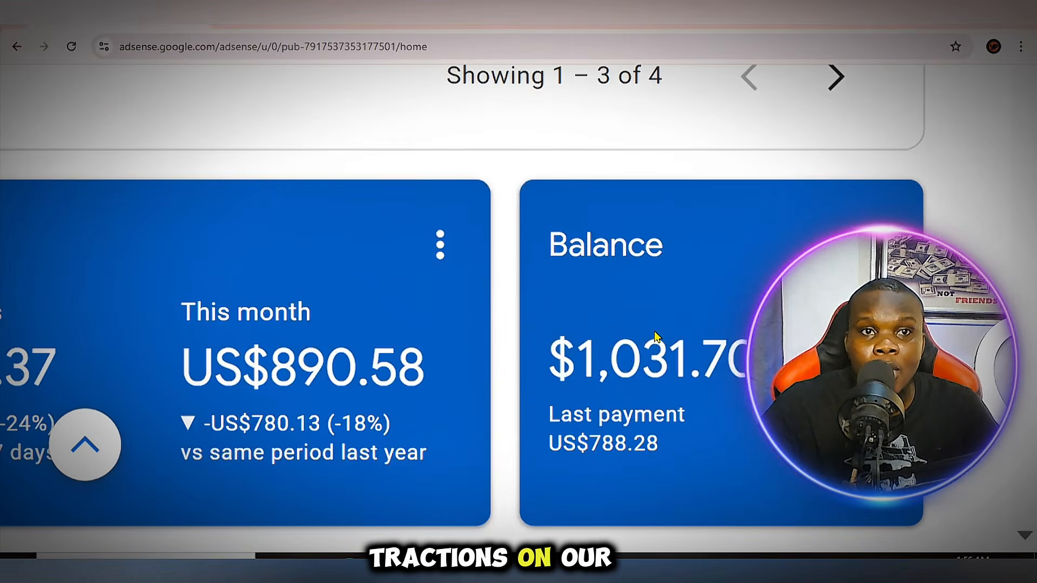
{"action": "scroll", "coordinate": [621, 377], "scroll_direction": "down", "scroll_amount": 2}
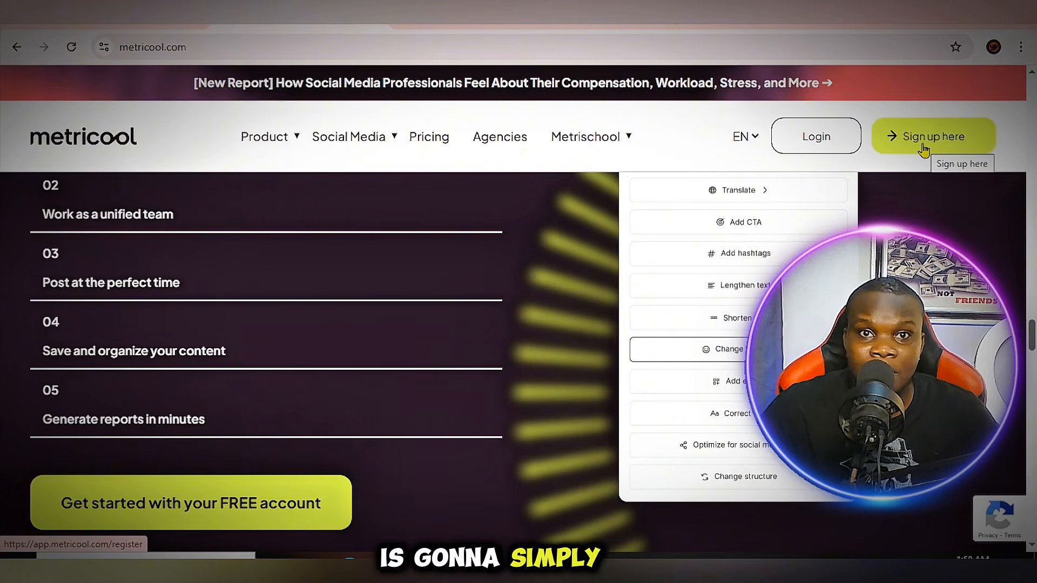
Open the Metricool free-account registration and review the sign-up options, fields and legal terms.
{"action": "left_click", "coordinate": [923, 149]}
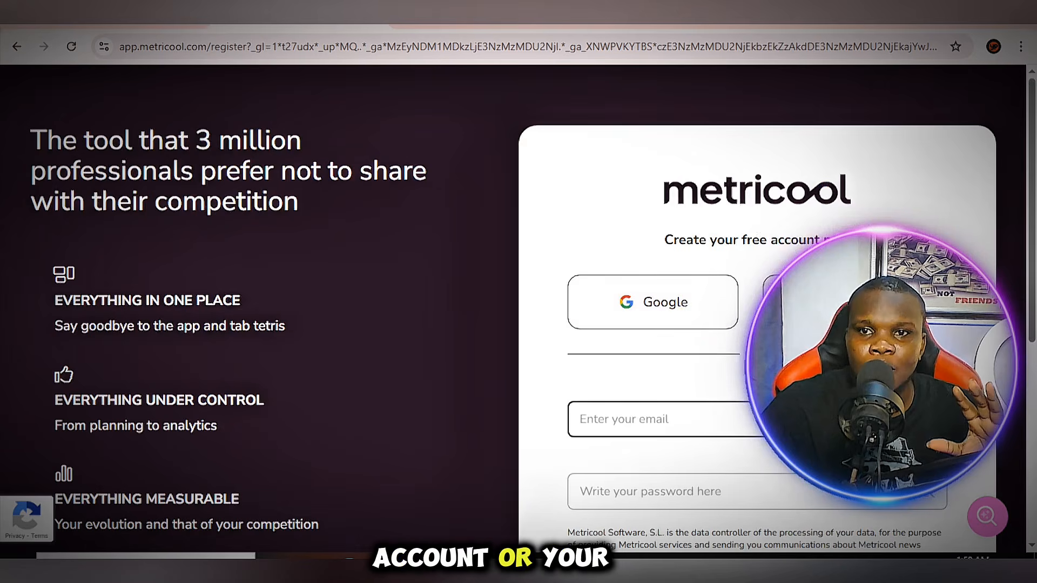
{"action": "scroll", "coordinate": [698, 404], "scroll_direction": "down", "scroll_amount": 3}
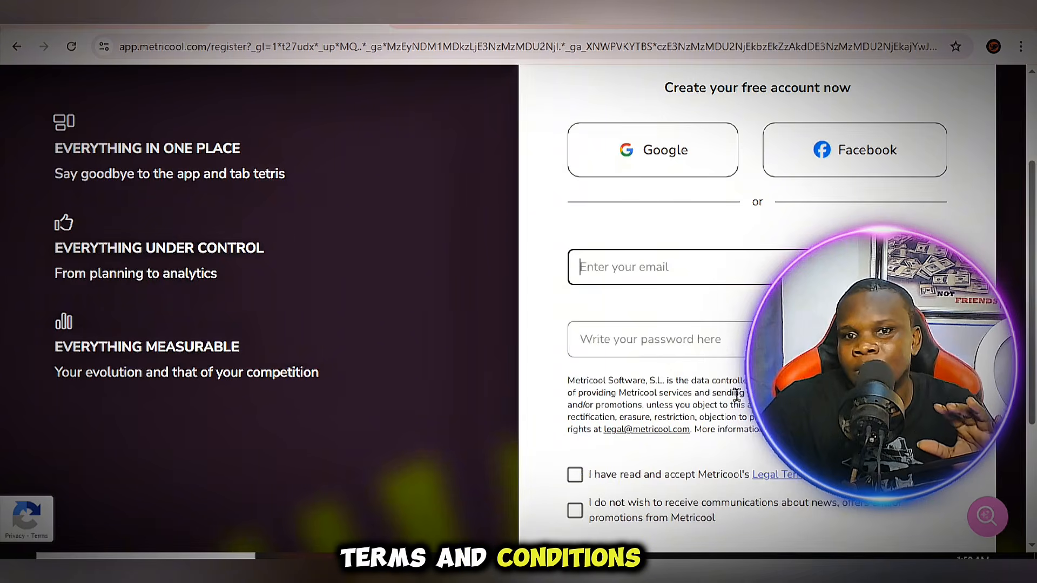
{"action": "scroll", "coordinate": [741, 398], "scroll_direction": "down", "scroll_amount": 3}
{"action": "scroll", "coordinate": [741, 398], "scroll_direction": "up", "scroll_amount": 3}
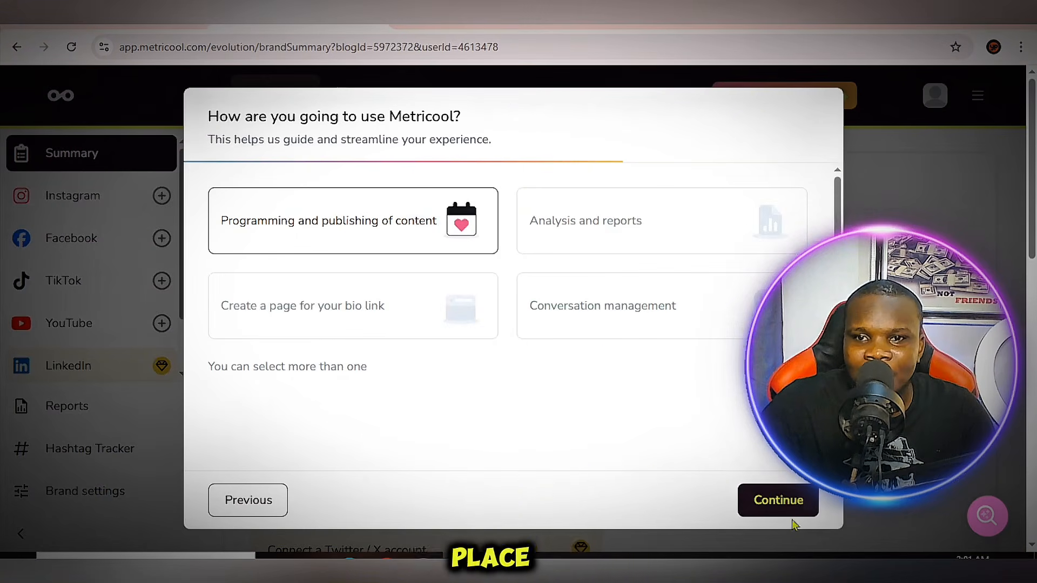
Complete the onboarding with content programming and publishing as the intended use, skipping the connection of social networks.
{"action": "left_click", "coordinate": [792, 506]}
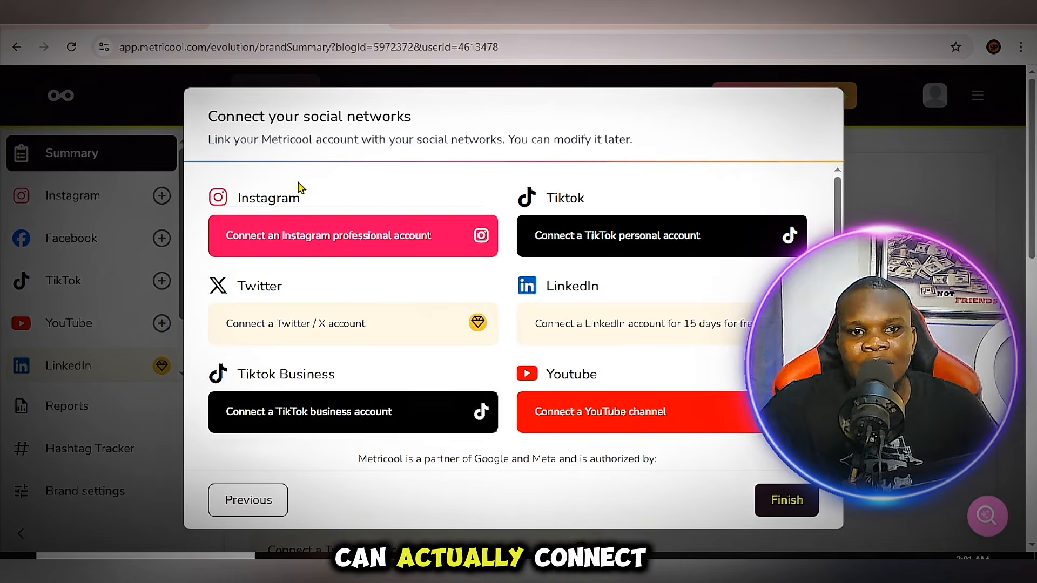
{"action": "scroll", "coordinate": [679, 469], "scroll_direction": "down", "scroll_amount": 2}
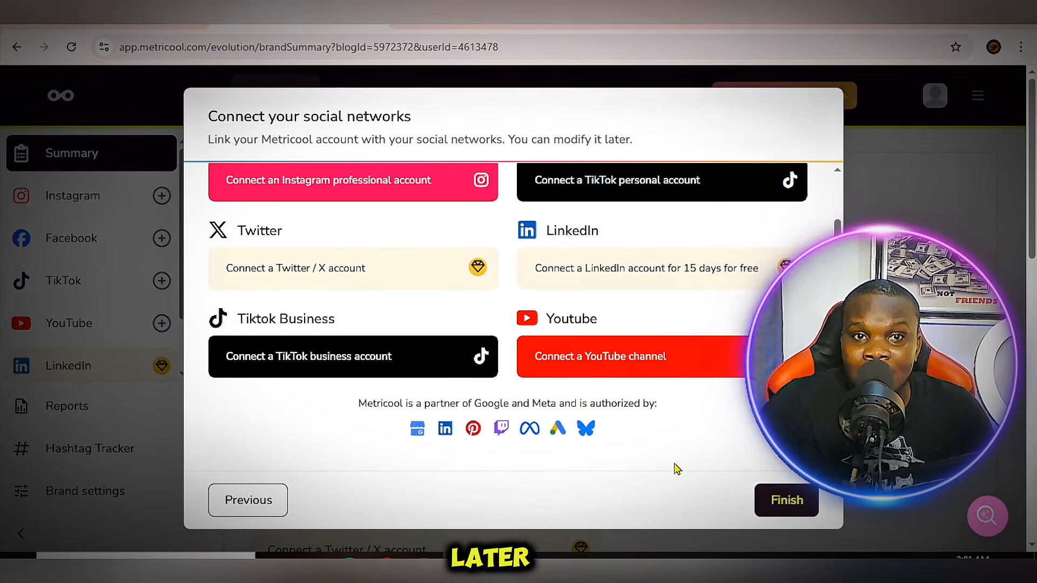
{"action": "scroll", "coordinate": [679, 469], "scroll_direction": "up", "scroll_amount": 2}
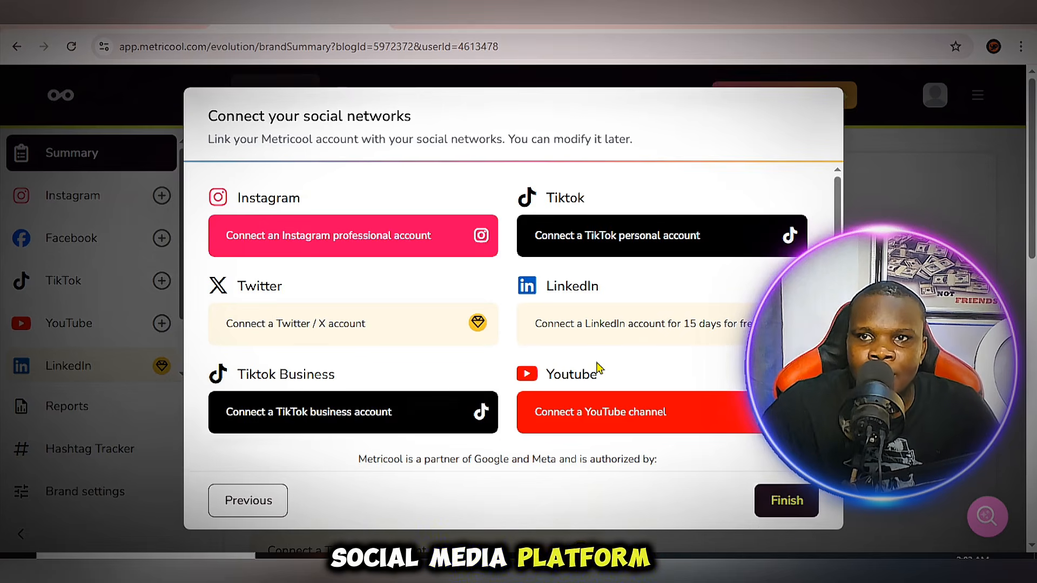
{"action": "left_click", "coordinate": [808, 508]}
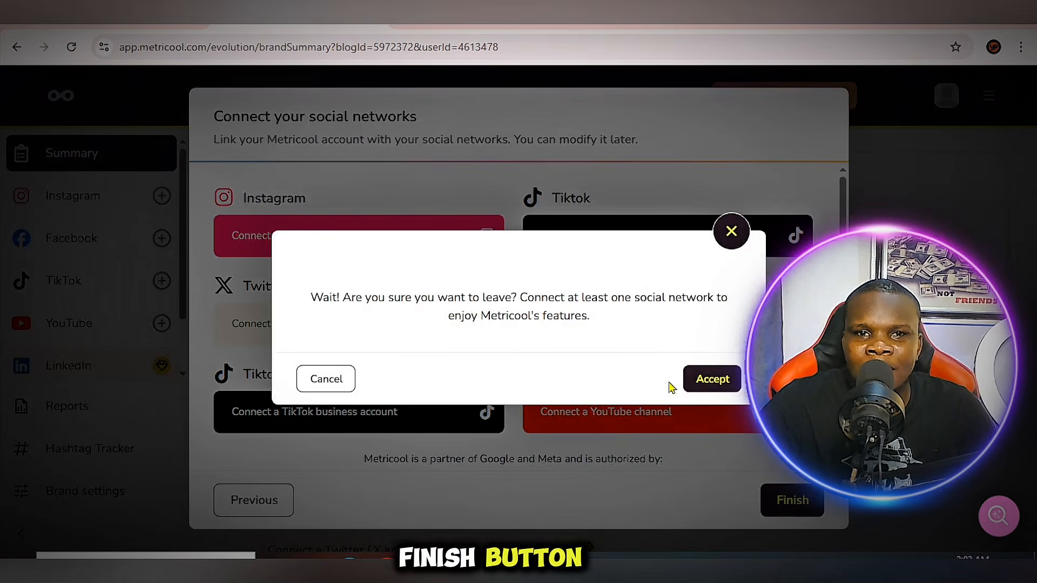
{"action": "left_click", "coordinate": [712, 379]}
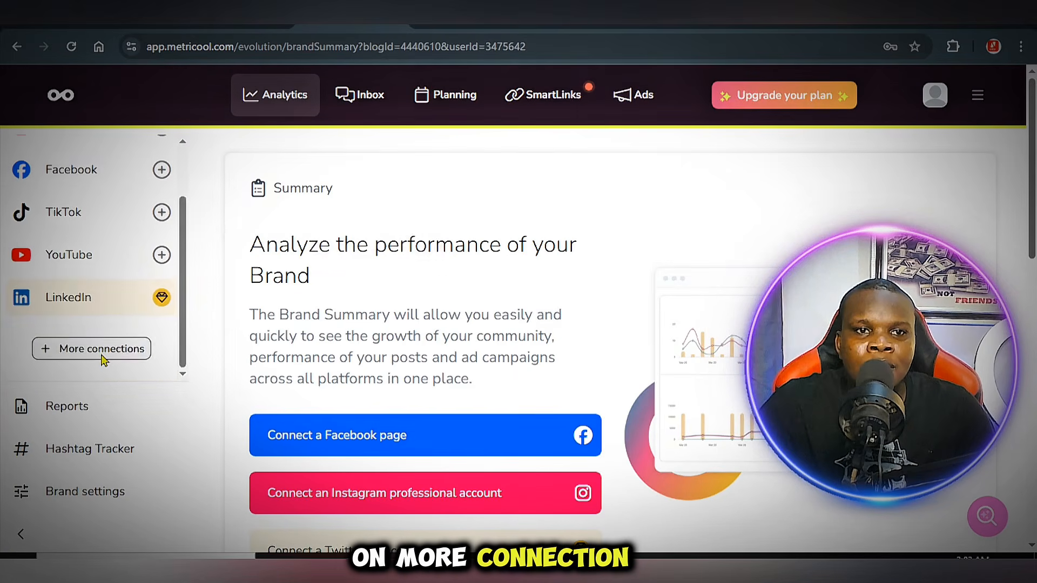
Open the brand's full connection manager and review which platforms can be connected.
{"action": "left_click", "coordinate": [102, 354]}
{"action": "scroll", "coordinate": [672, 301], "scroll_direction": "down", "scroll_amount": 5}
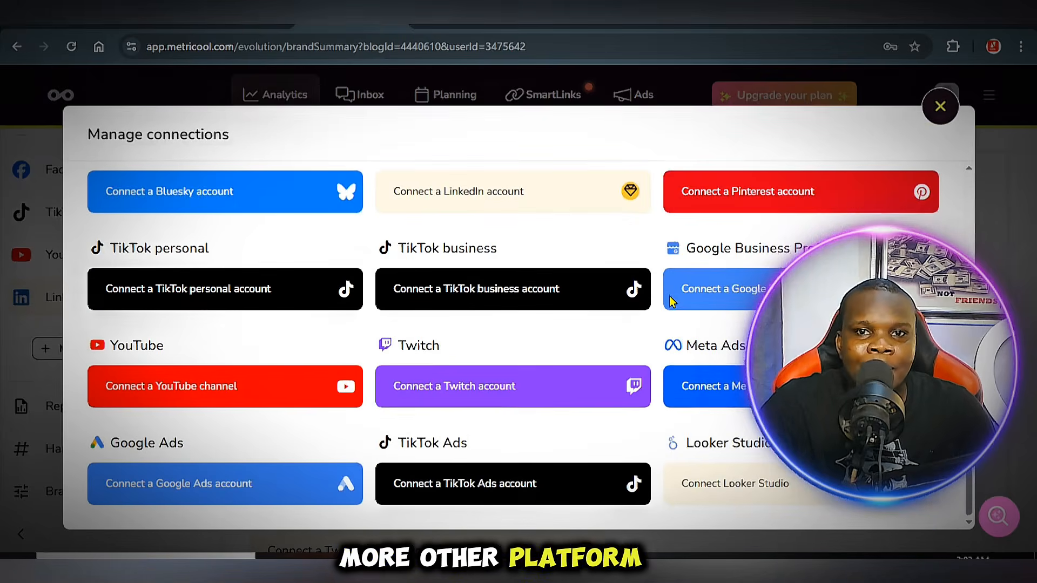
{"action": "scroll", "coordinate": [672, 301], "scroll_direction": "up", "scroll_amount": 5}
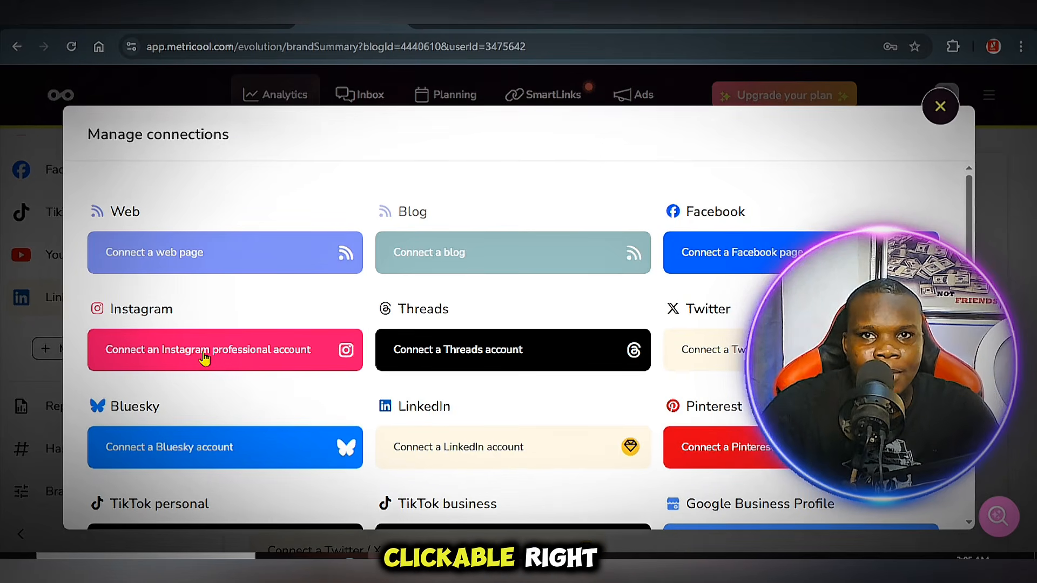
{"action": "scroll", "coordinate": [528, 301], "scroll_direction": "down", "scroll_amount": 5}
{"action": "scroll", "coordinate": [530, 301], "scroll_direction": "up", "scroll_amount": 5}
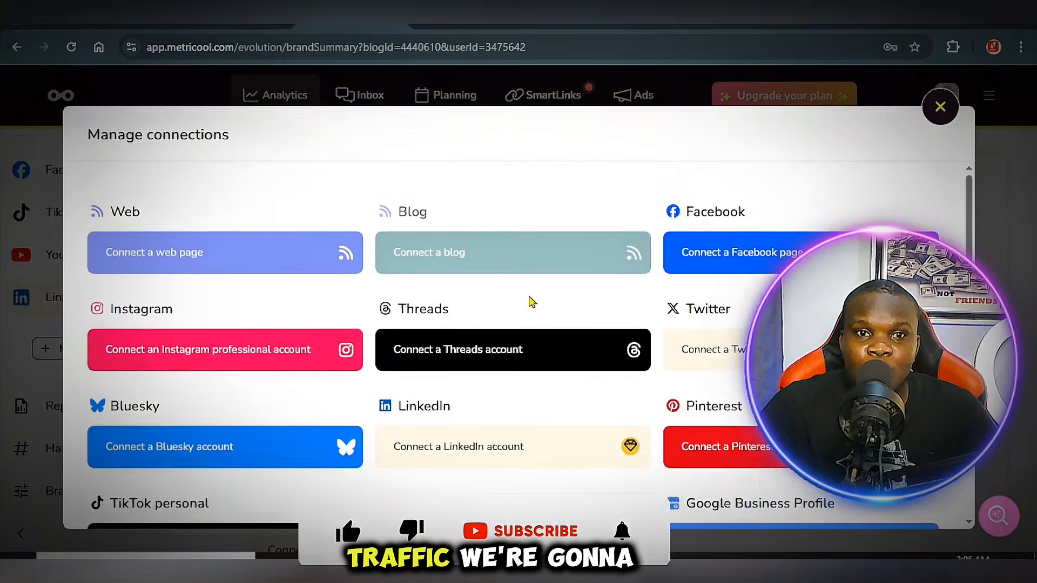
{"action": "scroll", "coordinate": [583, 354], "scroll_direction": "down", "scroll_amount": 5}
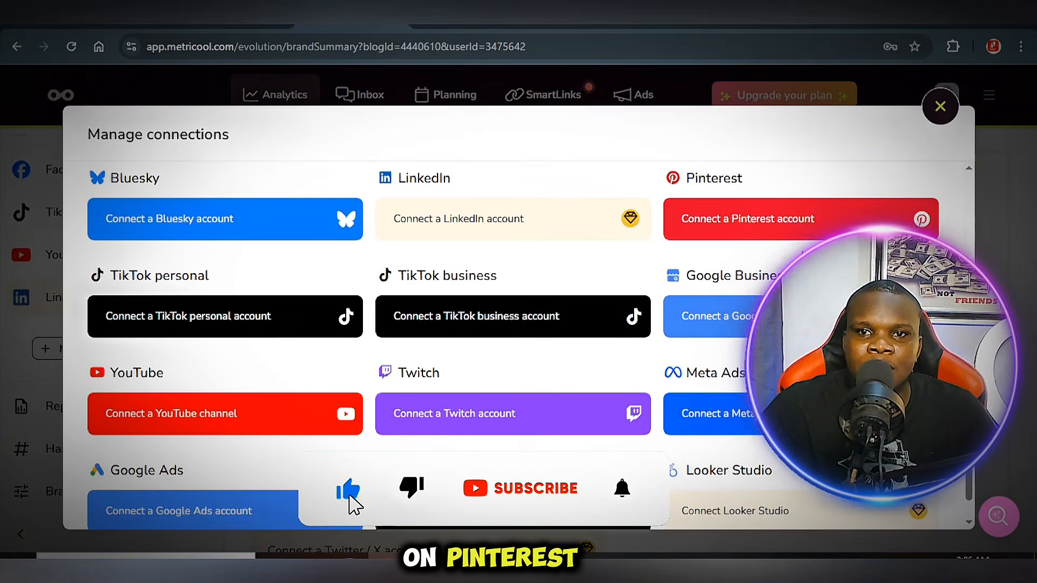
{"action": "scroll", "coordinate": [798, 252], "scroll_direction": "up", "scroll_amount": 5}
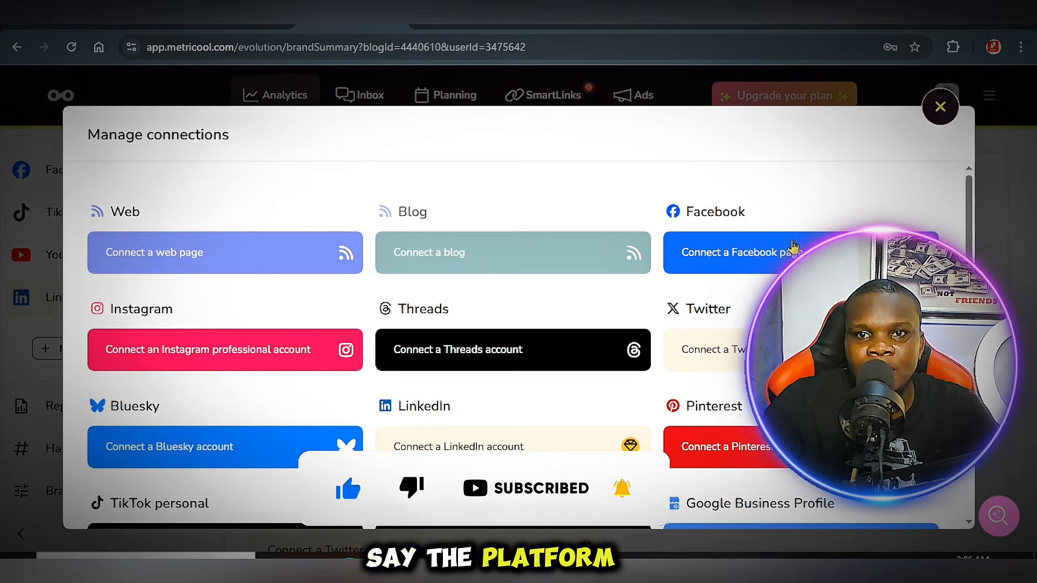
Connect Facebook by granting Metricool the requested access and select the page named after the account owner.
{"action": "left_click", "coordinate": [765, 260]}
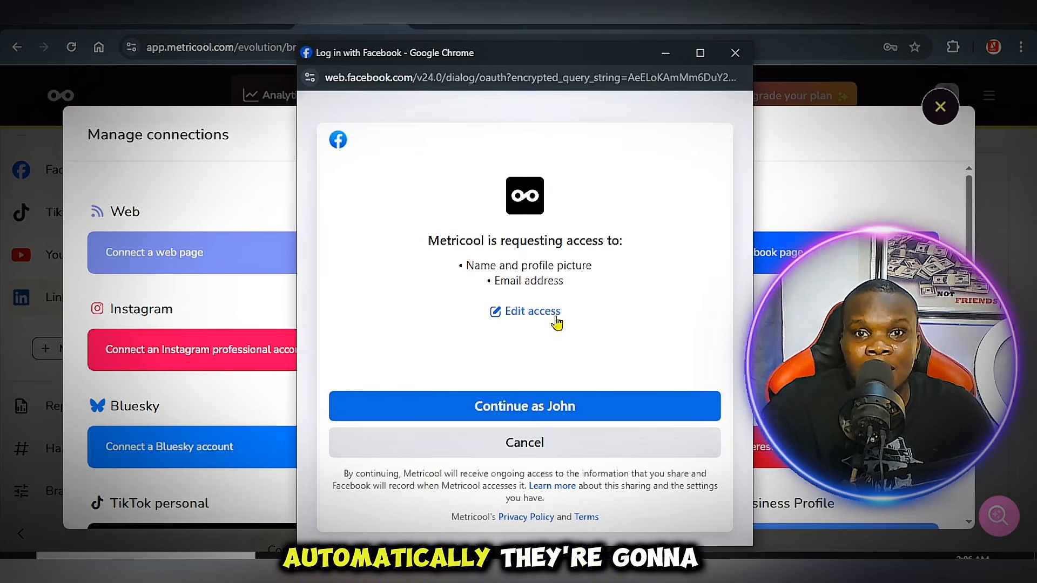
{"action": "left_click", "coordinate": [532, 413]}
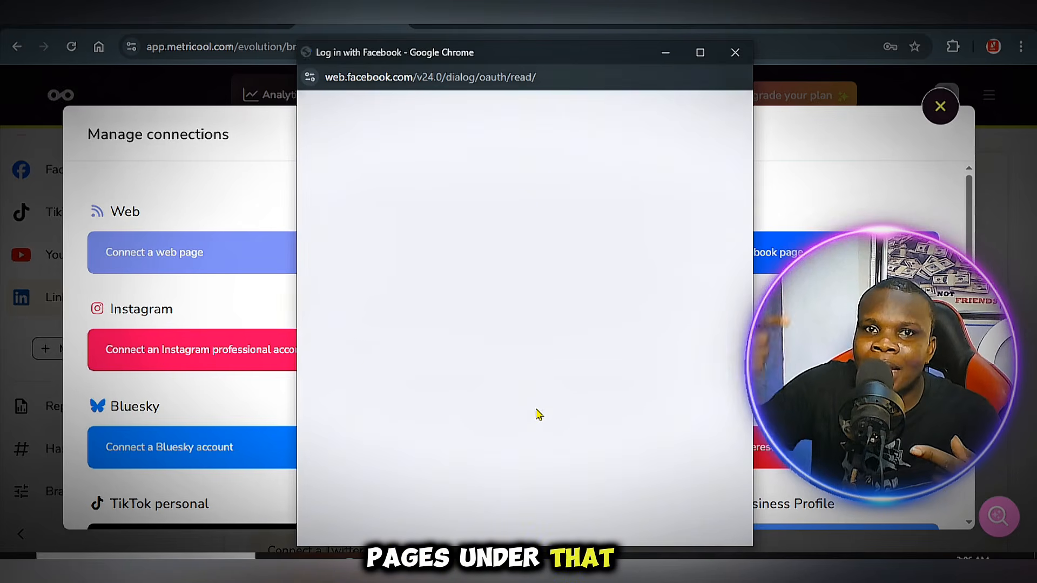
{"action": "scroll", "coordinate": [636, 449], "scroll_direction": "down", "scroll_amount": 3}
{"action": "left_click", "coordinate": [637, 398]}
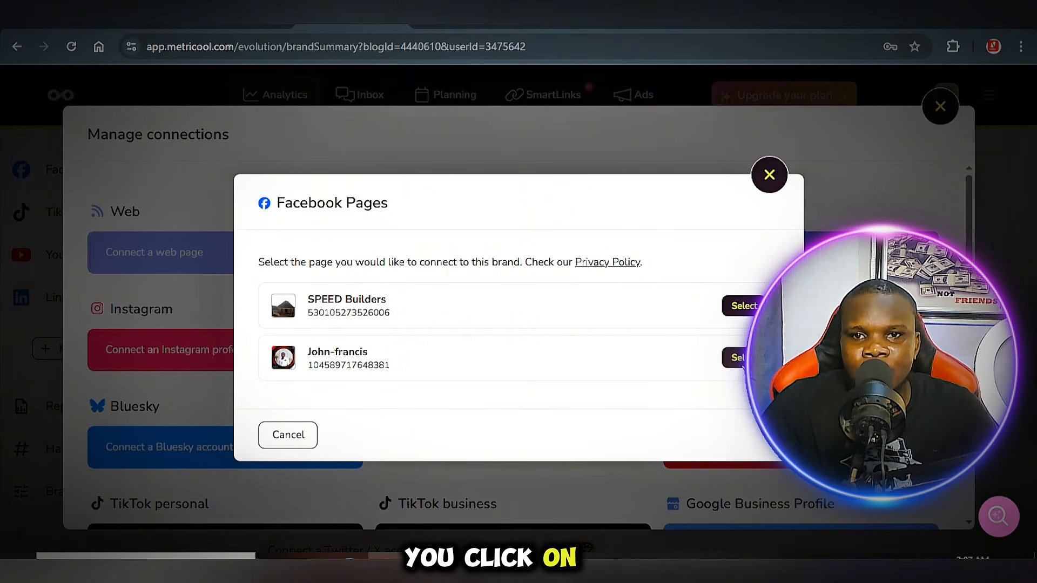
{"action": "left_click", "coordinate": [741, 360]}
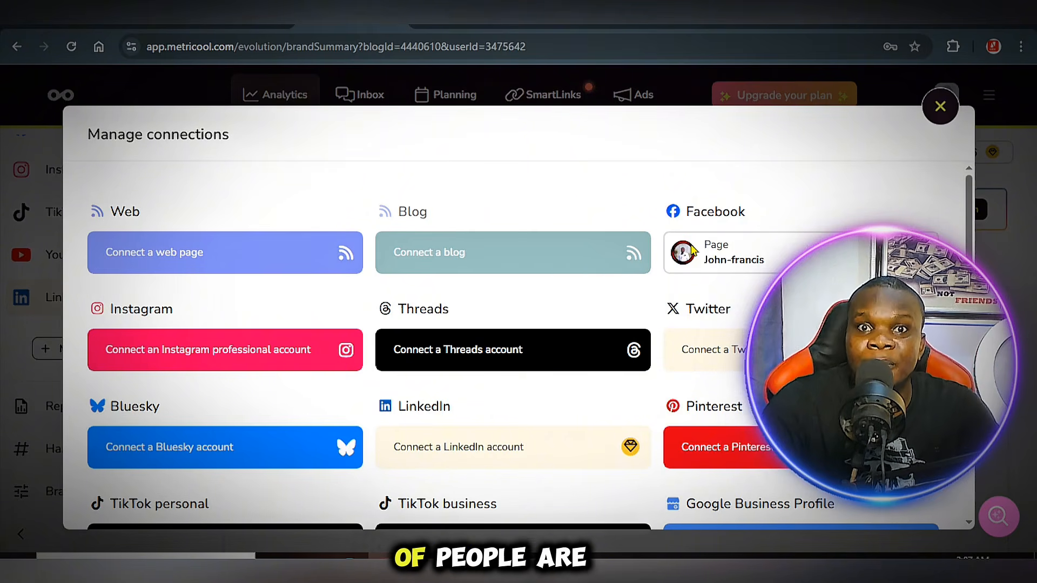
Connect the Pinterest business account by giving Metricool access, and close the connection manager.
{"action": "left_click", "coordinate": [767, 451]}
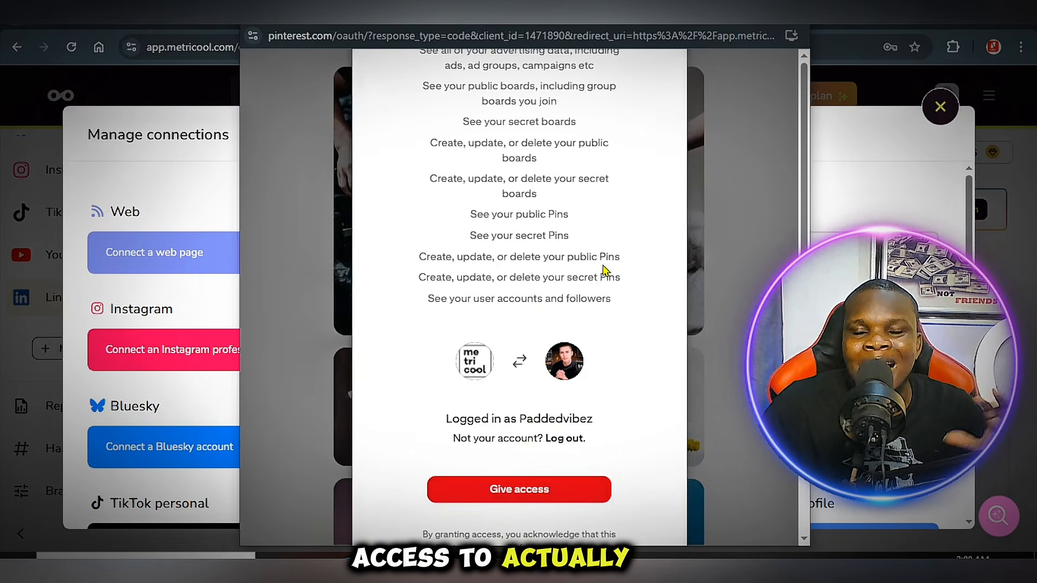
{"action": "left_click", "coordinate": [527, 488]}
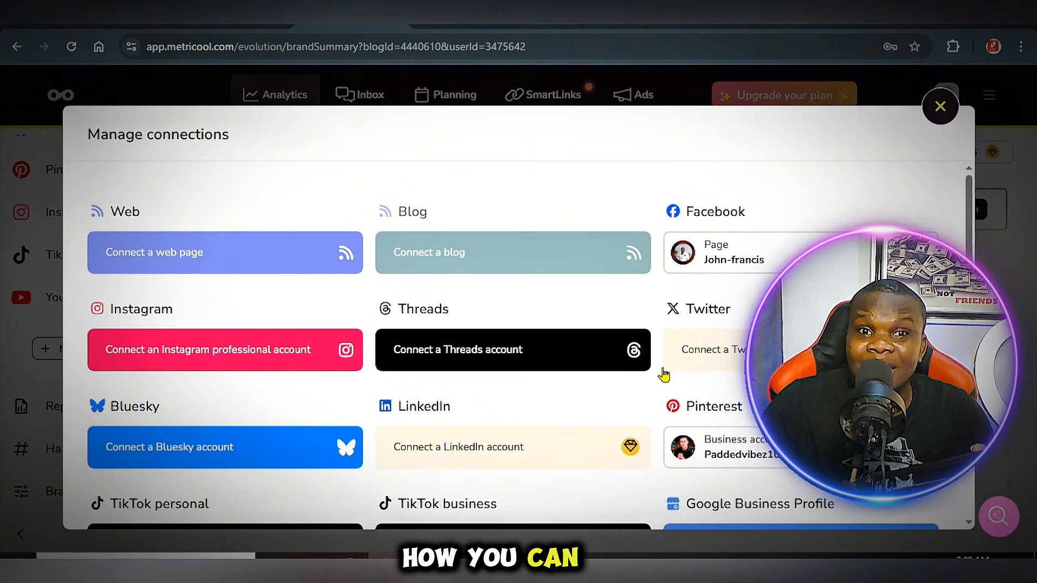
{"action": "scroll", "coordinate": [664, 374], "scroll_direction": "down", "scroll_amount": 5}
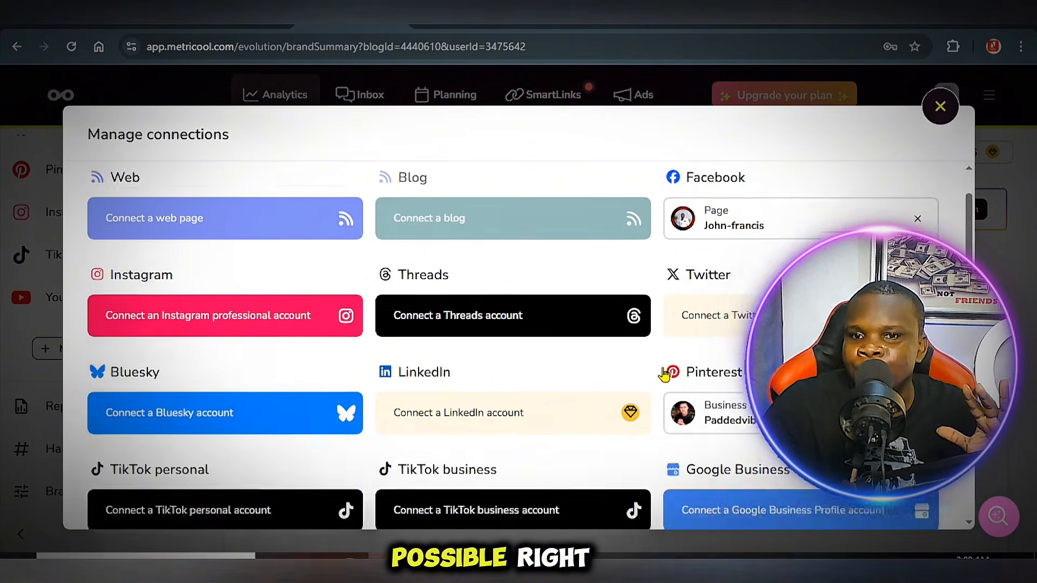
{"action": "scroll", "coordinate": [664, 374], "scroll_direction": "up", "scroll_amount": 5}
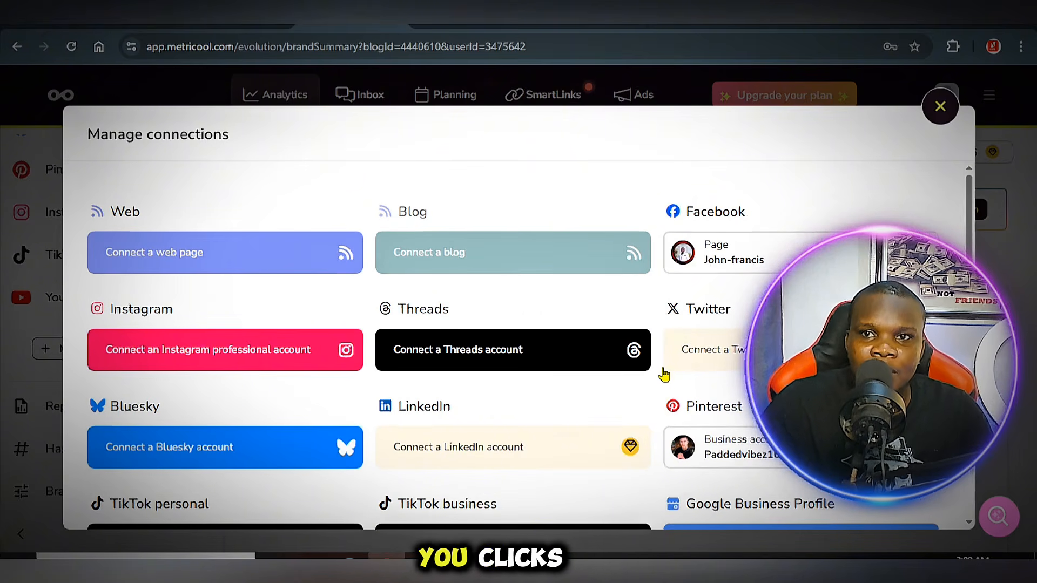
{"action": "scroll", "coordinate": [519, 346], "scroll_direction": "down", "scroll_amount": 5}
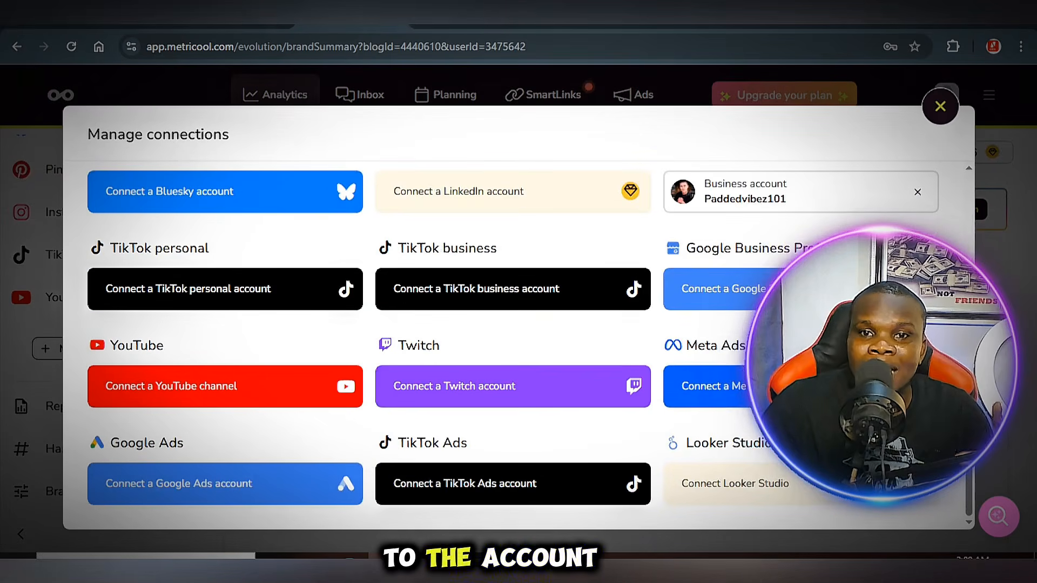
{"action": "left_click", "coordinate": [940, 107]}
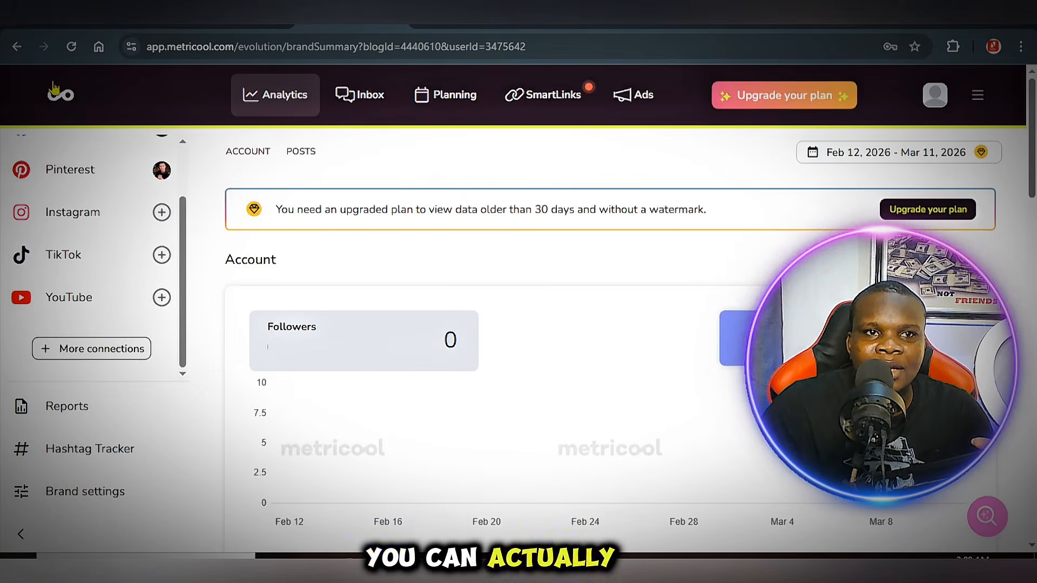
Reload the brand summary and look over the Planning and Ads sections.
{"action": "key", "text": "F5"}
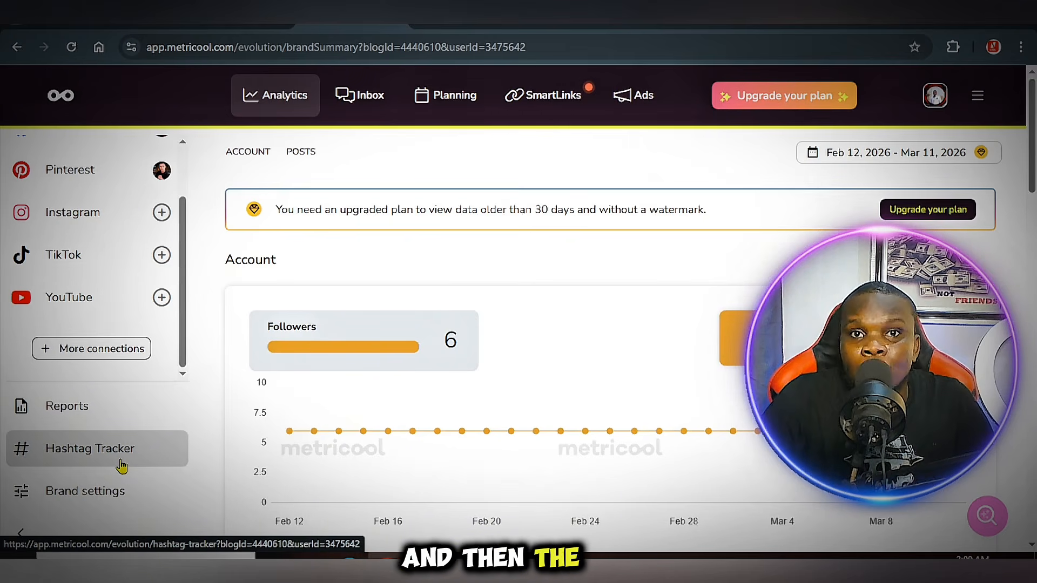
{"action": "left_click", "coordinate": [434, 108]}
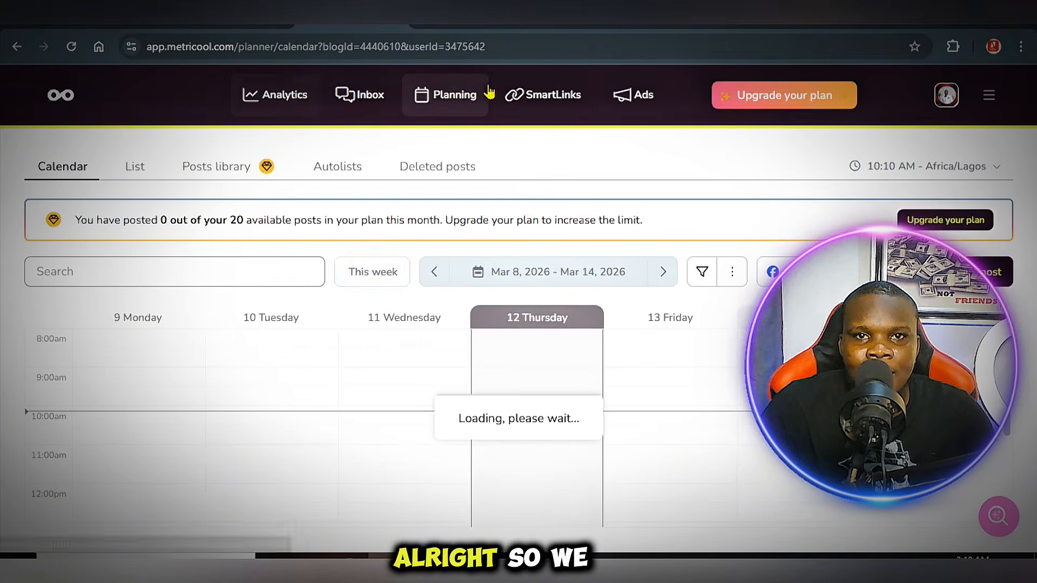
{"action": "left_click", "coordinate": [576, 110]}
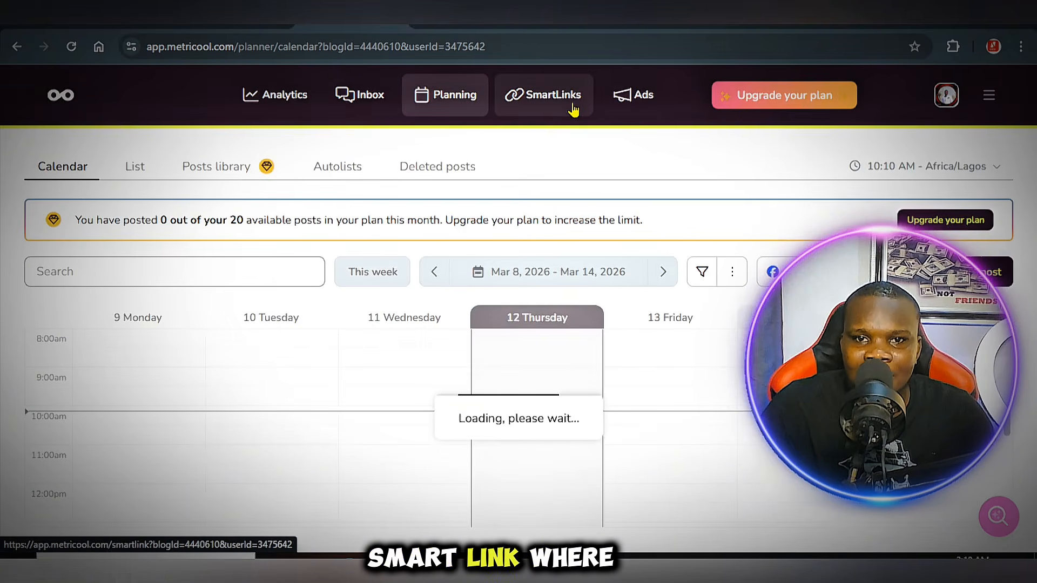
{"action": "left_click", "coordinate": [625, 96]}
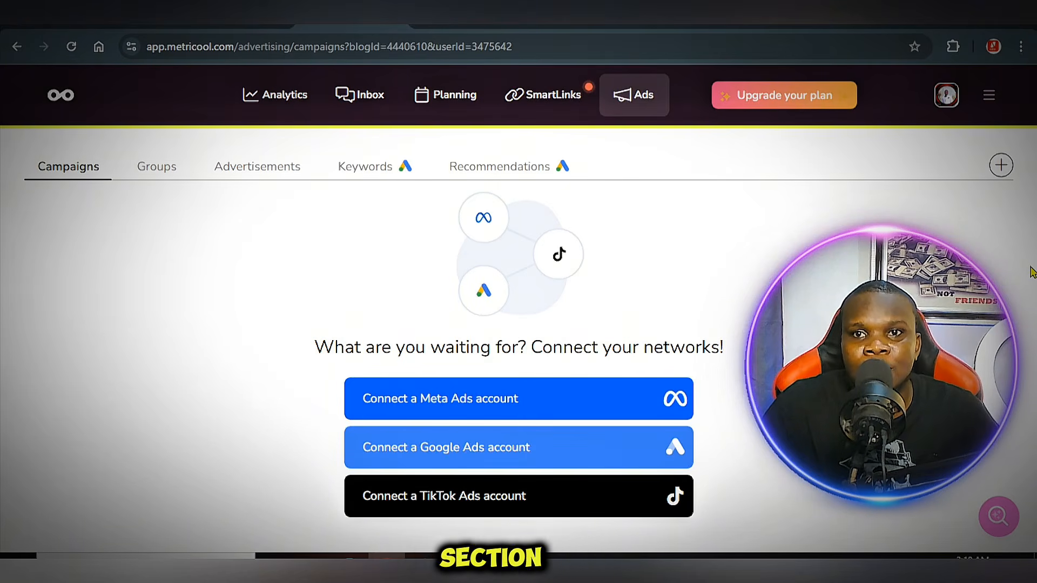
Return to the planning calendar and check the connected Facebook page's recent posts in a separate tab.
{"action": "left_click", "coordinate": [458, 97]}
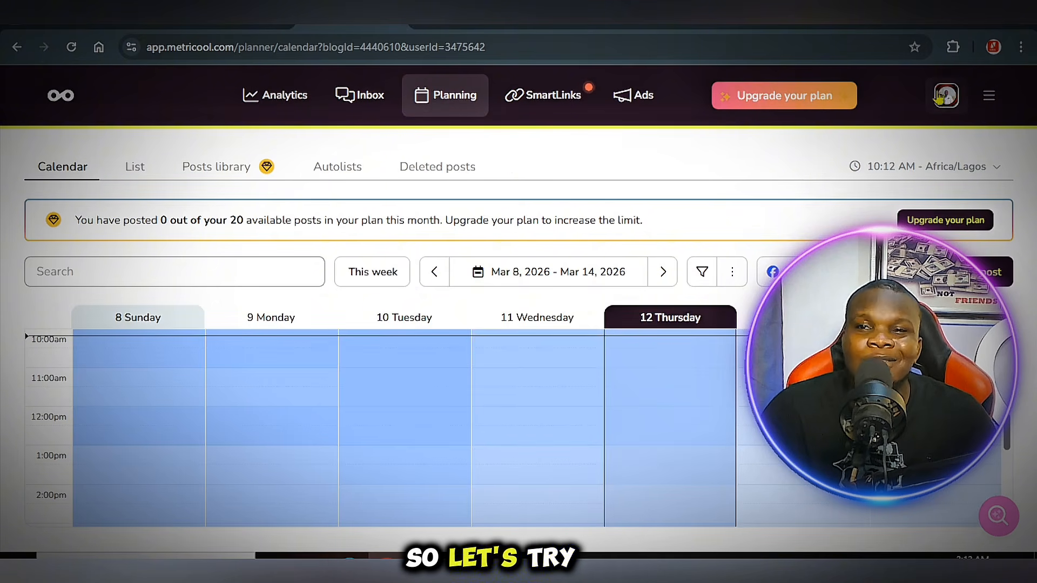
{"action": "key", "text": "ctrl+t"}
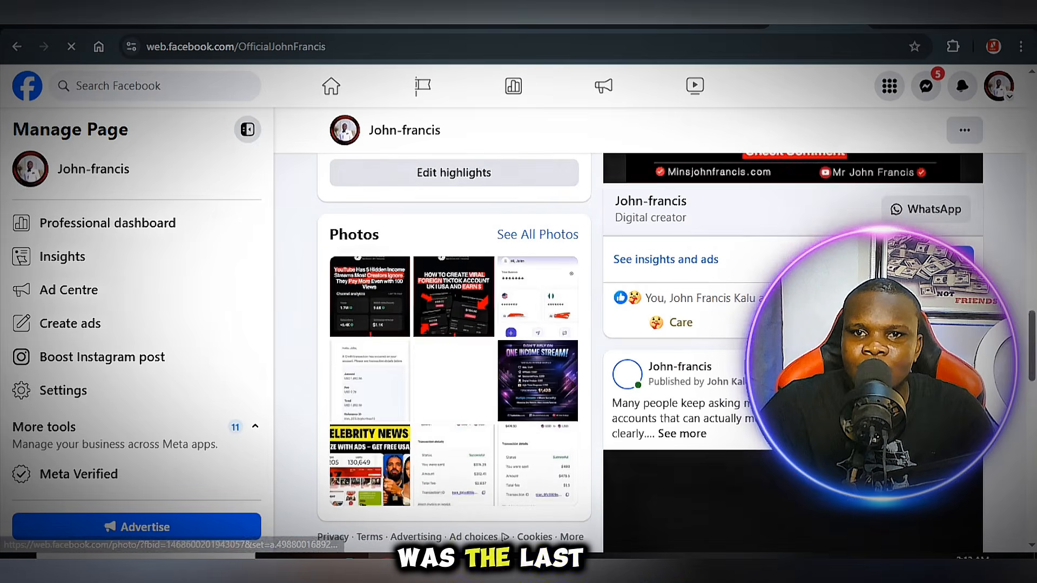
{"action": "scroll", "coordinate": [453, 351], "scroll_direction": "up", "scroll_amount": 10}
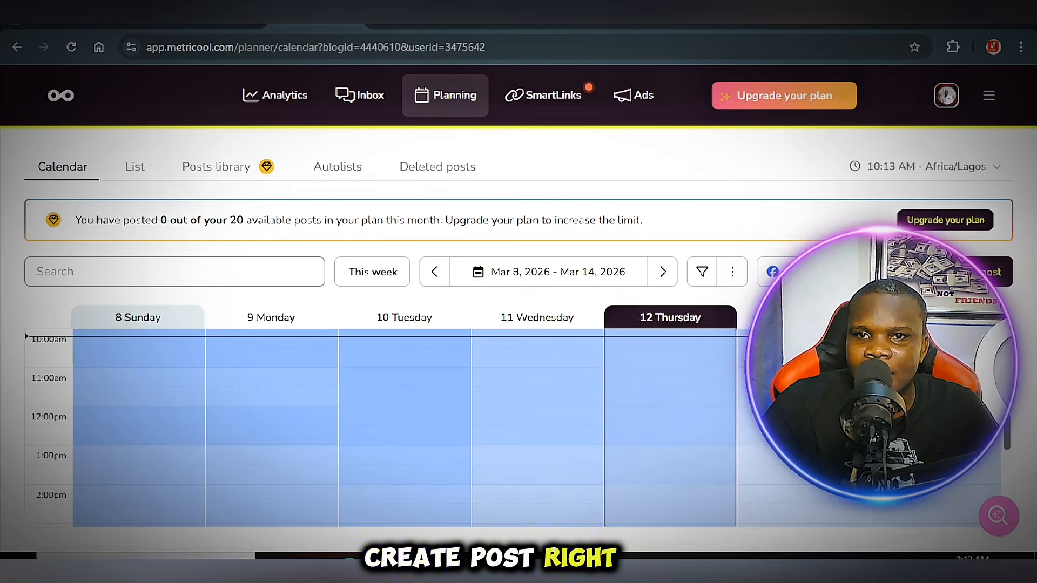
Create a new post in the planning calendar and add Pinterest as a target network alongside Facebook.
{"action": "left_click", "coordinate": [980, 272]}
{"action": "mouse_move", "coordinate": [85, 161]}
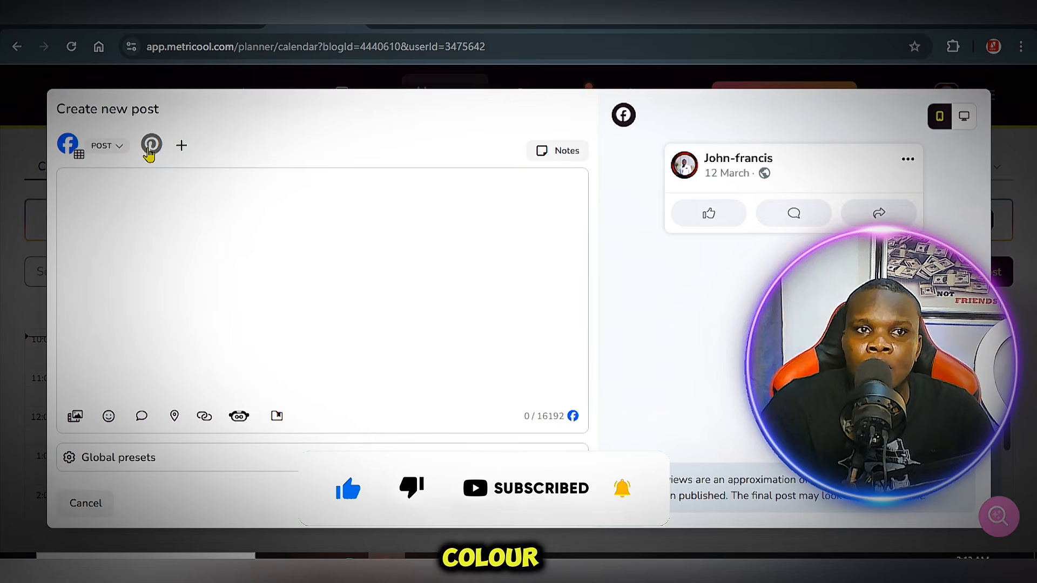
{"action": "left_click", "coordinate": [150, 147]}
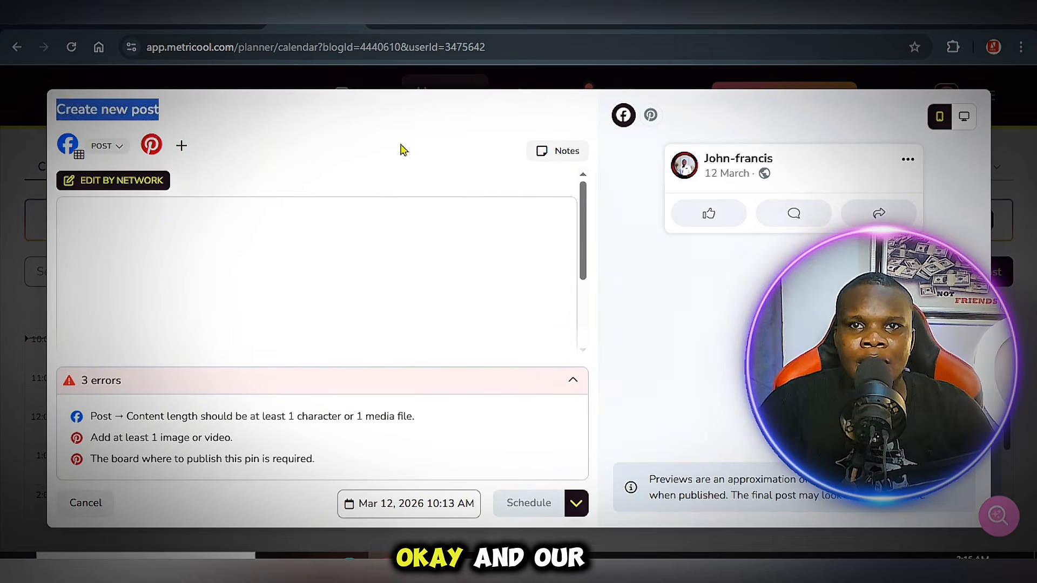
On the blog's homepage, dismiss the ad and open the Editor's pick article "Best Legit Apps & Sites That Pay You to Listen to Music".
{"action": "left_click", "coordinate": [419, 292]}
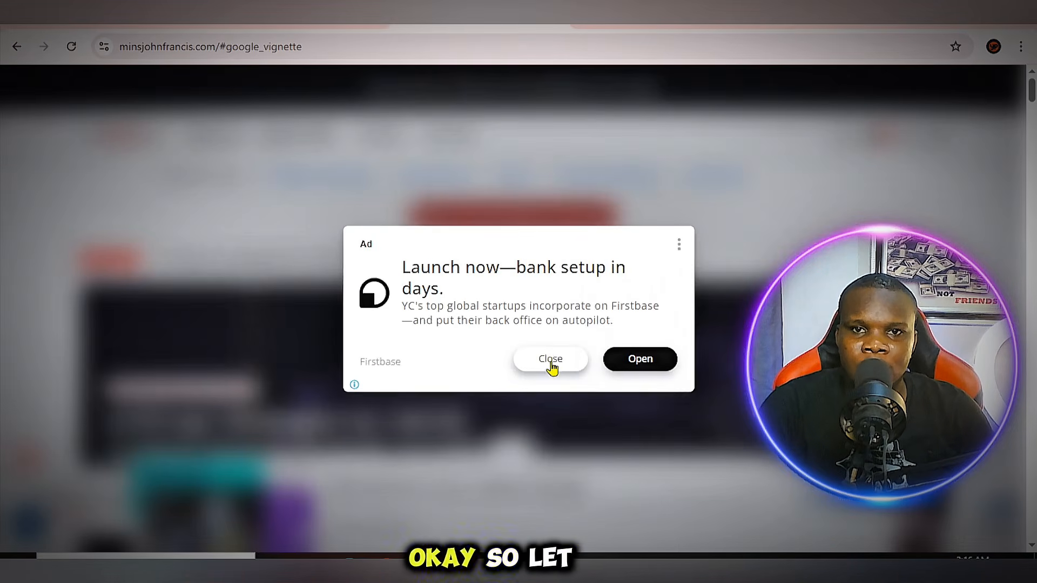
{"action": "left_click", "coordinate": [550, 359]}
{"action": "scroll", "coordinate": [551, 365], "scroll_direction": "down", "scroll_amount": 5}
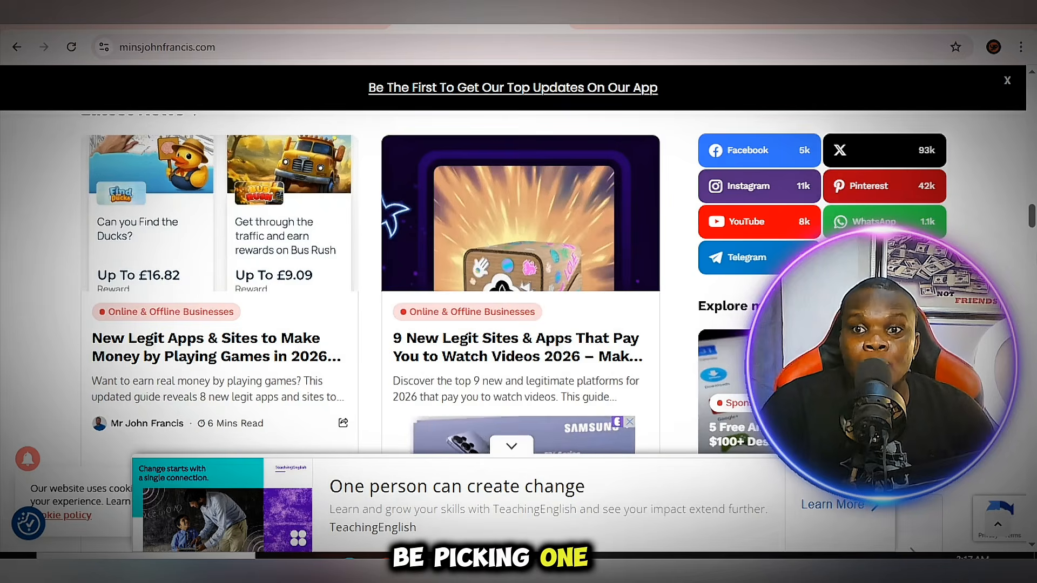
{"action": "scroll", "coordinate": [546, 372], "scroll_direction": "up", "scroll_amount": 2}
{"action": "scroll", "coordinate": [545, 372], "scroll_direction": "down", "scroll_amount": 3}
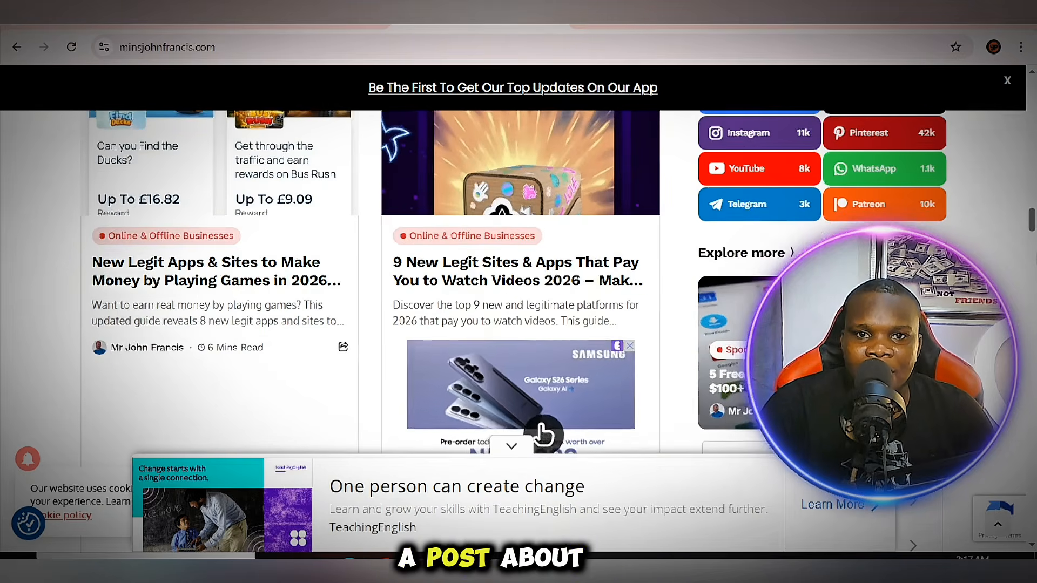
{"action": "scroll", "coordinate": [543, 432], "scroll_direction": "up", "scroll_amount": 5}
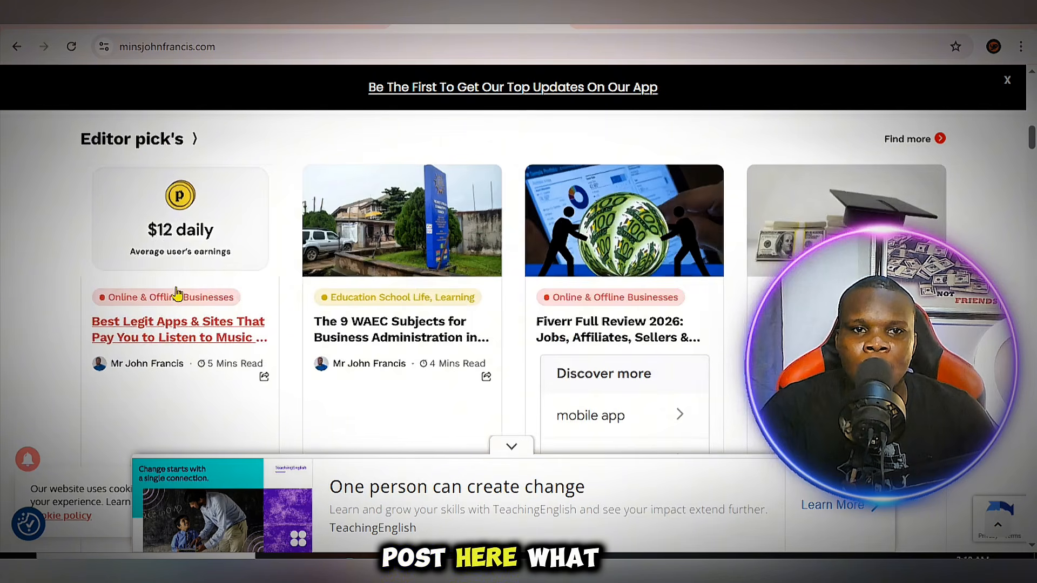
{"action": "left_click", "coordinate": [180, 335]}
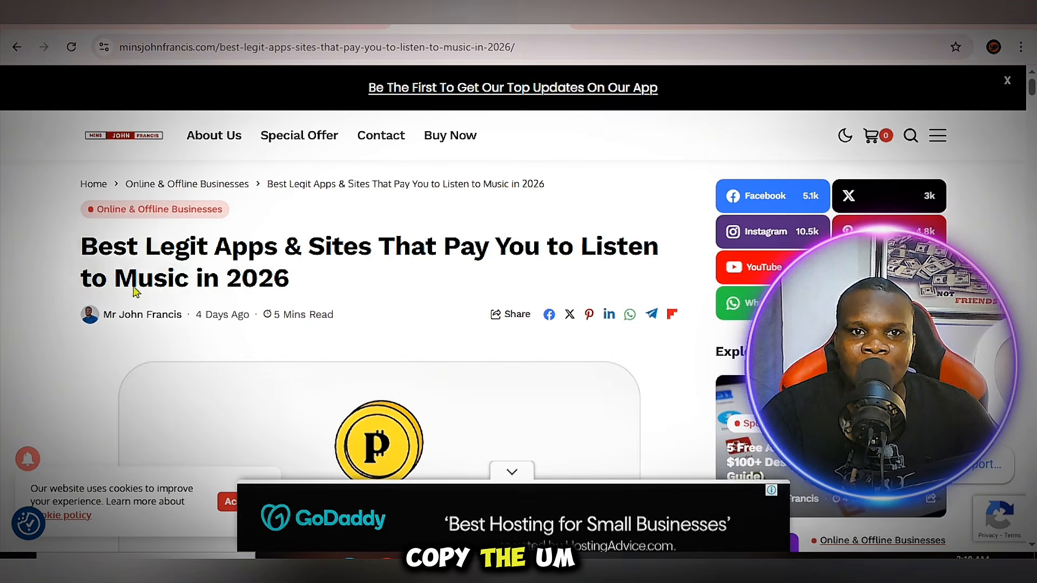
Copy the article headline "Best Legit Apps & Sites That Pay You to Listen to Music in 2026" into the new Metricool post's text.
{"action": "left_click_drag", "start_coordinate": [294, 278], "coordinate": [58, 261]}
{"action": "right_click", "coordinate": [223, 249]}
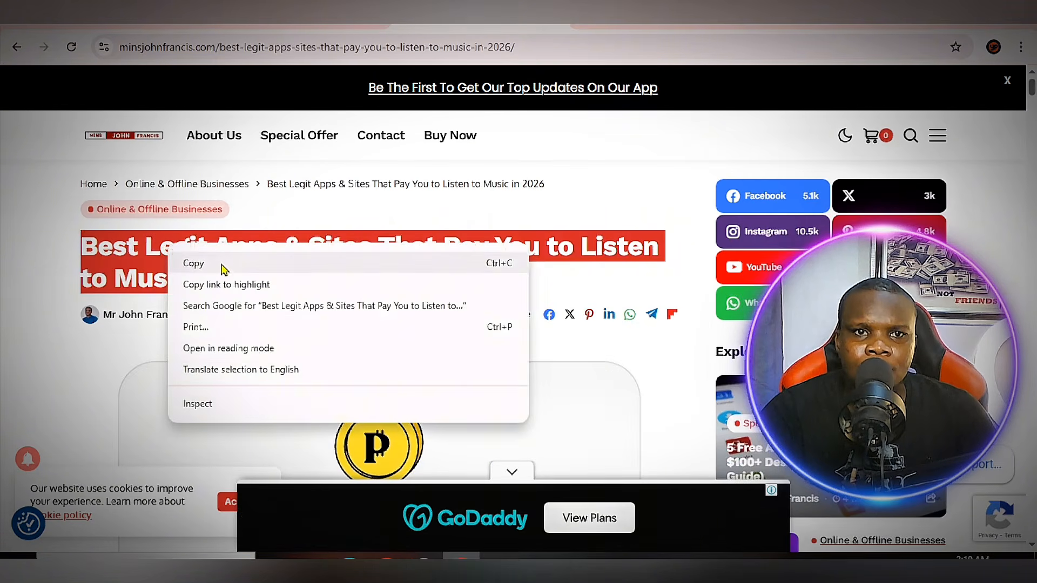
{"action": "left_click", "coordinate": [223, 264]}
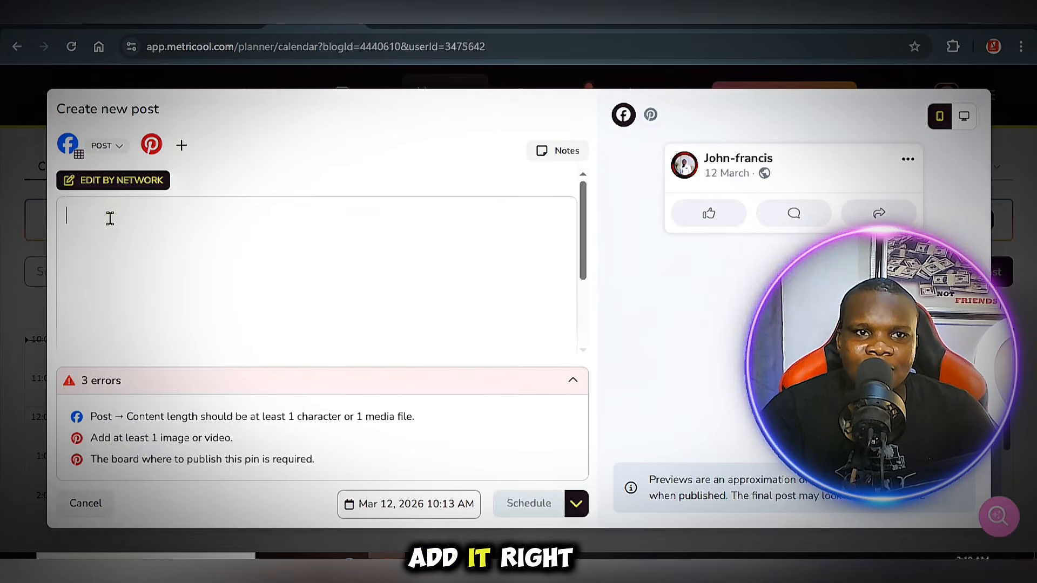
{"action": "right_click", "coordinate": [110, 217]}
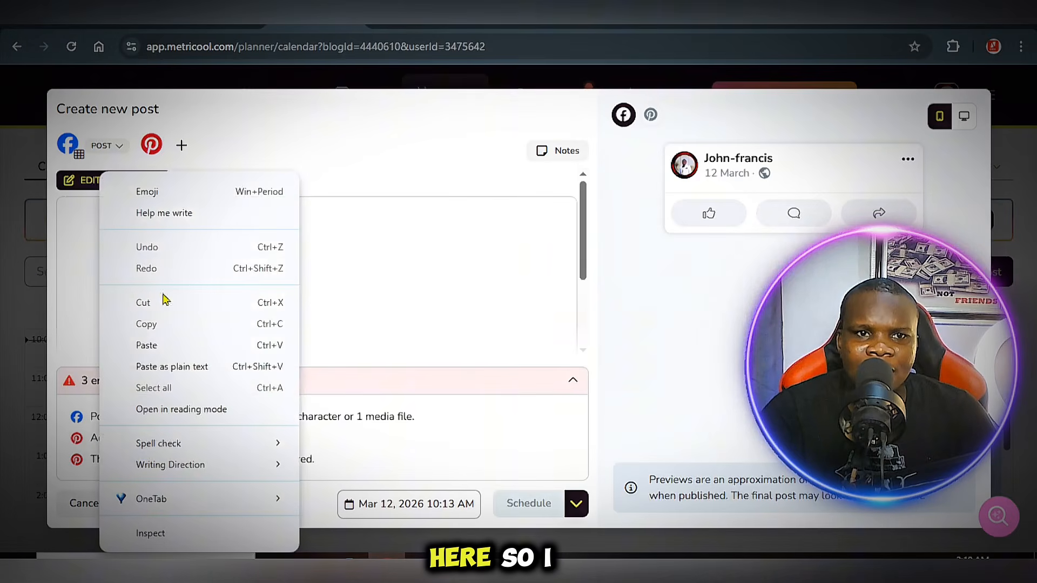
{"action": "left_click", "coordinate": [176, 345]}
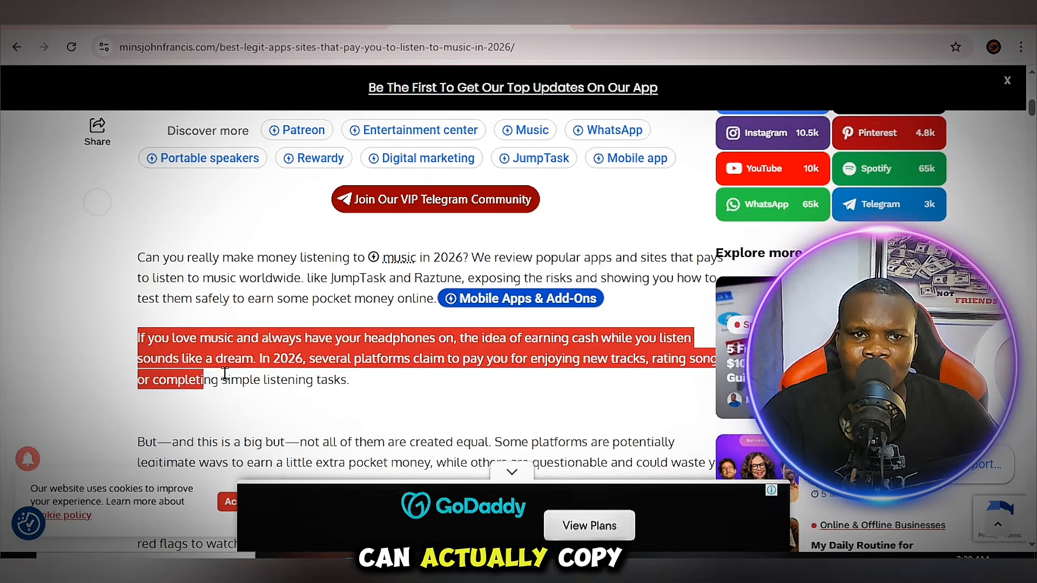
Copy the article paragraph starting "If you love music and always have your headphones on" into the post, below the headline.
{"action": "left_click_drag", "start_coordinate": [225, 372], "coordinate": [354, 380]}
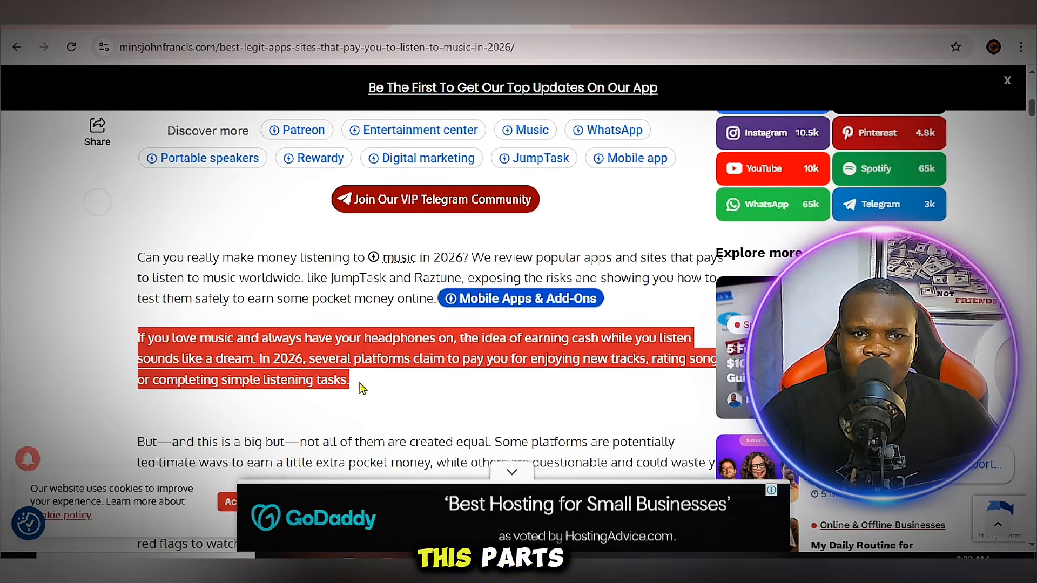
{"action": "right_click", "coordinate": [306, 374]}
{"action": "left_click", "coordinate": [332, 216]}
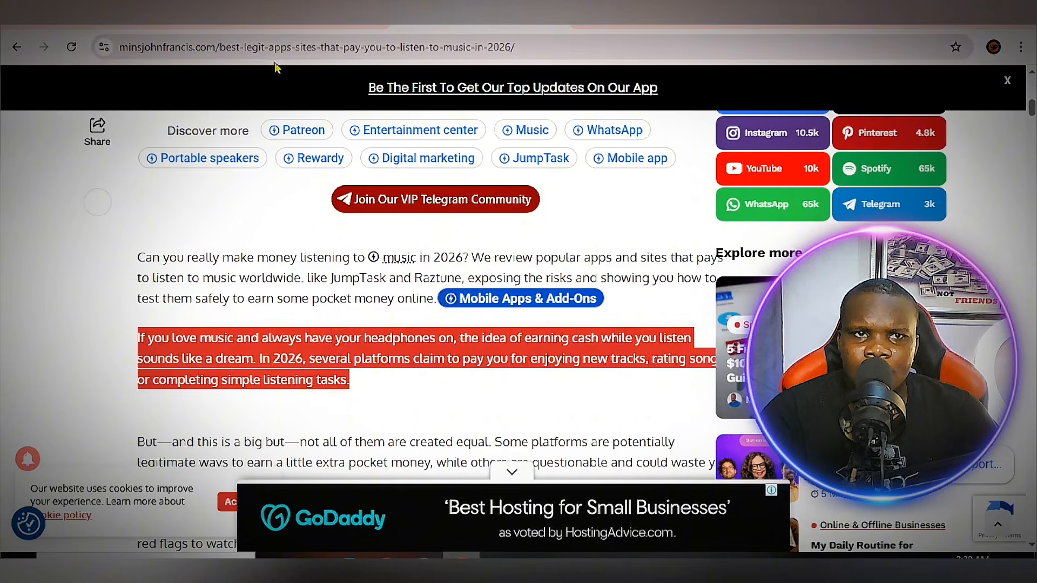
{"action": "left_click", "coordinate": [301, 28]}
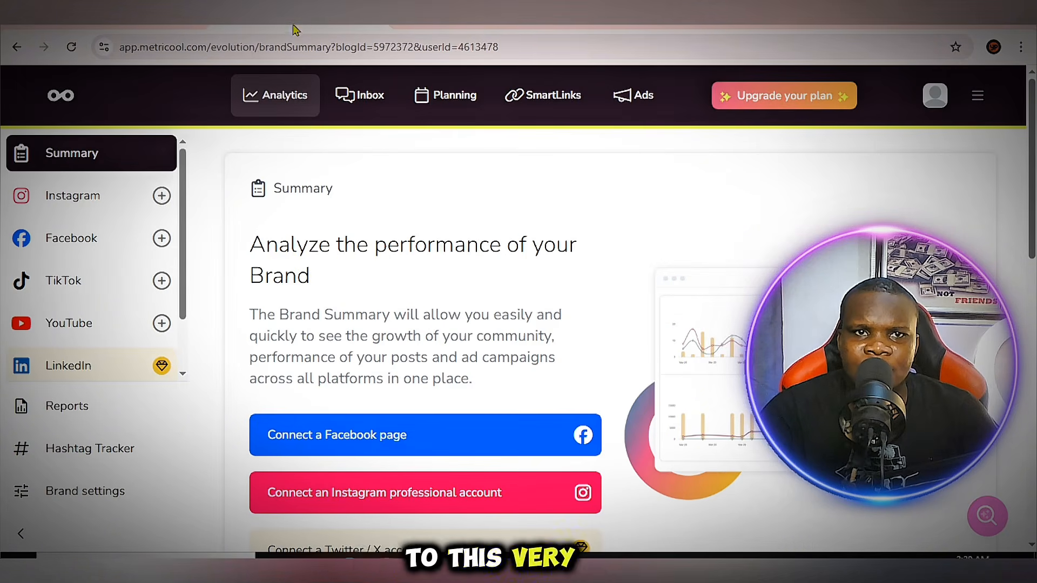
{"action": "left_click", "coordinate": [485, 27]}
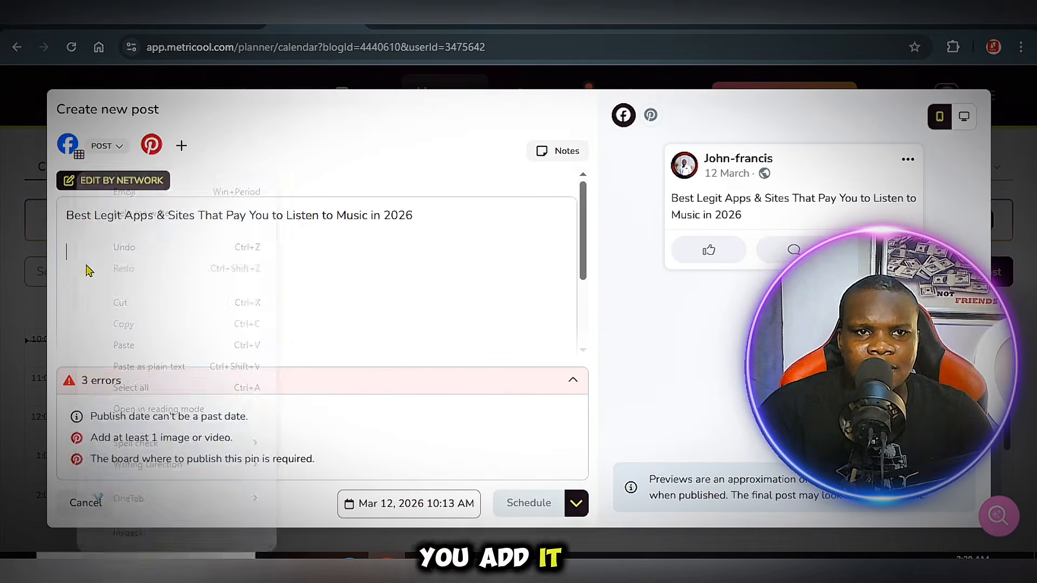
{"action": "right_click", "coordinate": [92, 216]}
{"action": "left_click", "coordinate": [138, 345]}
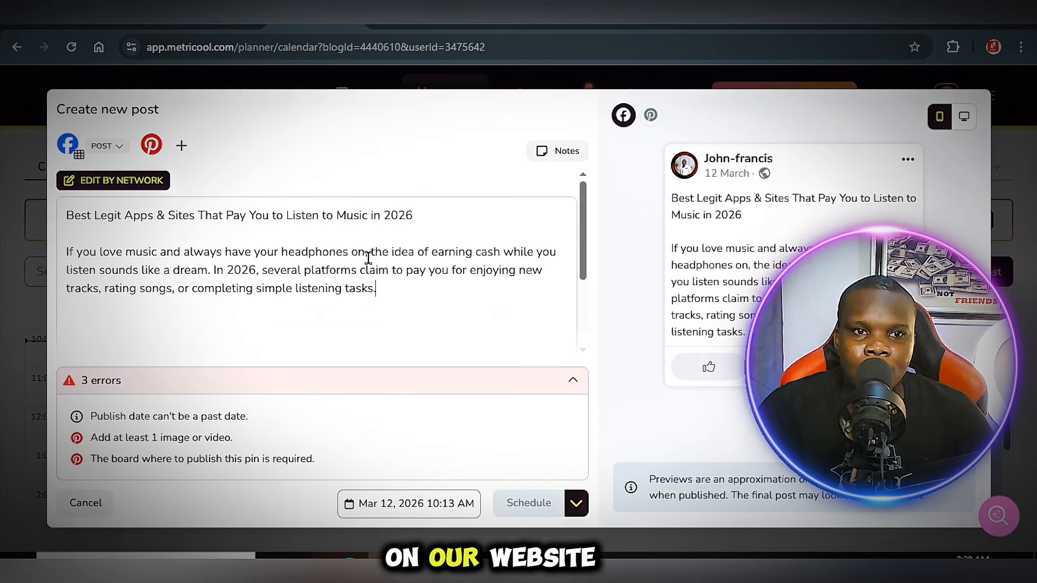
{"action": "scroll", "coordinate": [151, 357], "scroll_direction": "down", "scroll_amount": 3}
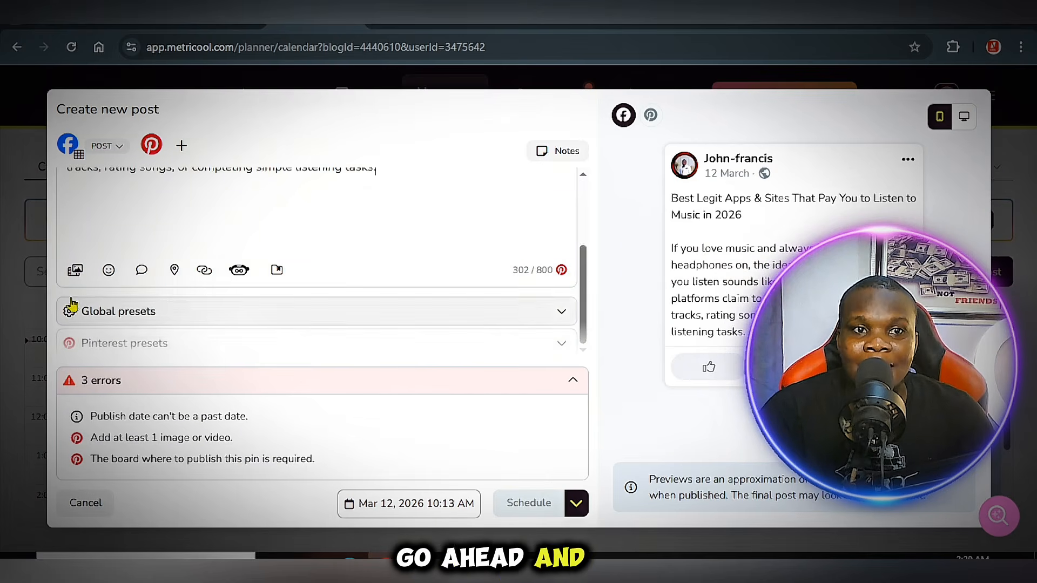
{"action": "left_click", "coordinate": [75, 270]}
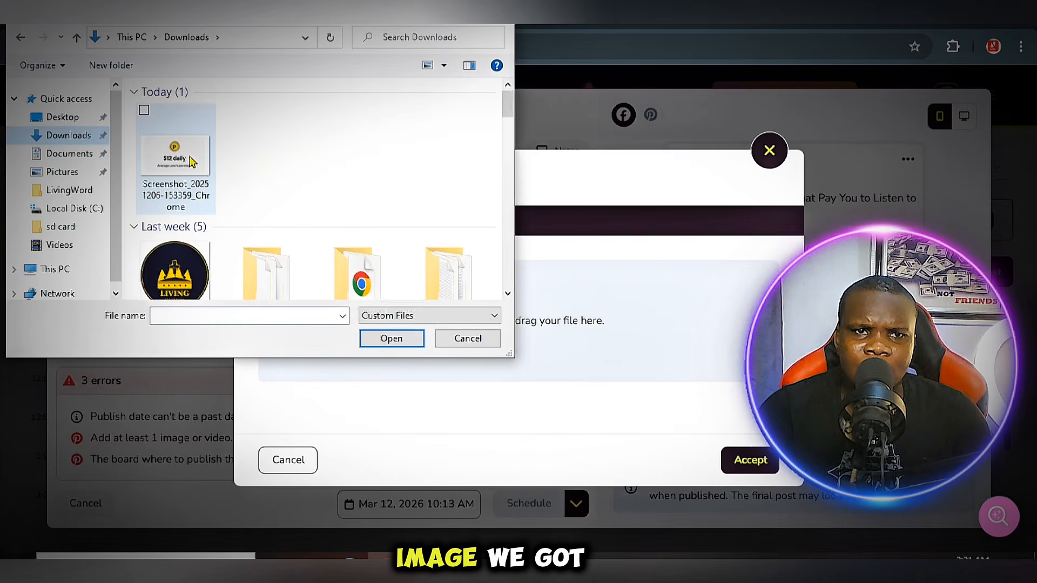
{"action": "left_click", "coordinate": [188, 158]}
{"action": "left_click", "coordinate": [393, 338]}
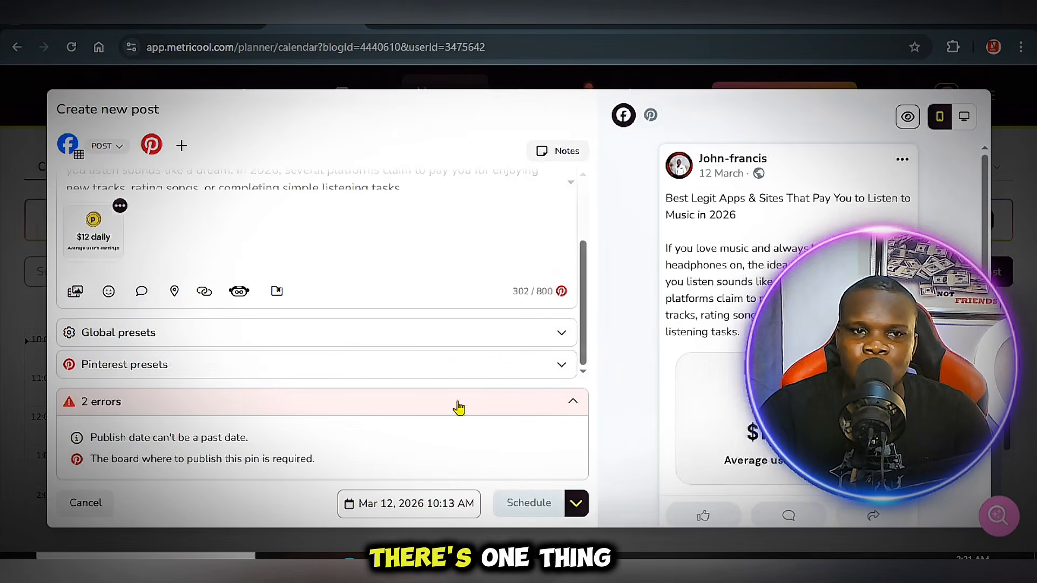
{"action": "scroll", "coordinate": [266, 383], "scroll_direction": "up", "scroll_amount": 2}
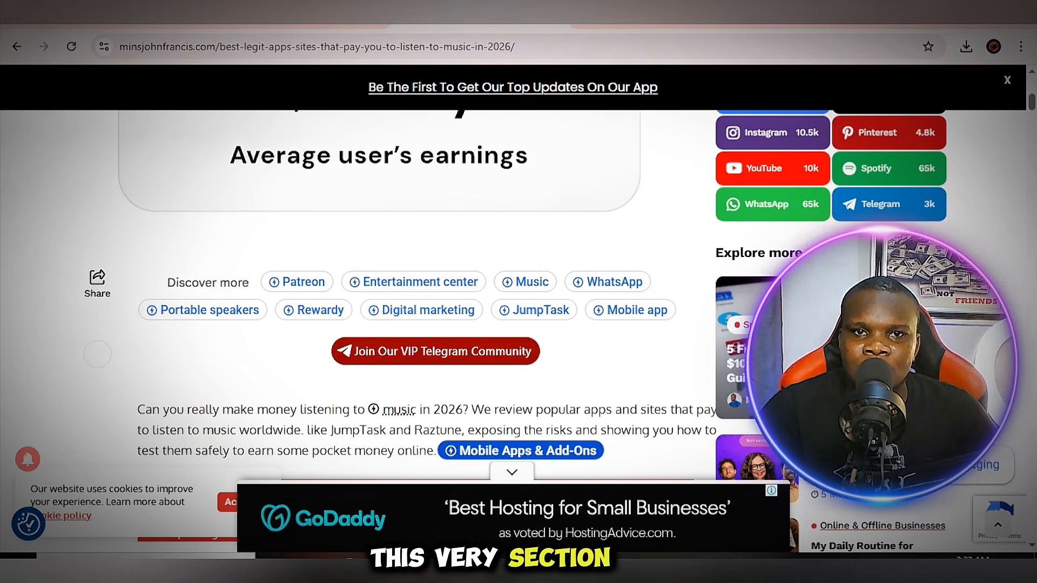
Copy the full web address of the music-listening article and return to the Metricool post editor.
{"action": "scroll", "coordinate": [479, 319], "scroll_direction": "up", "scroll_amount": 5}
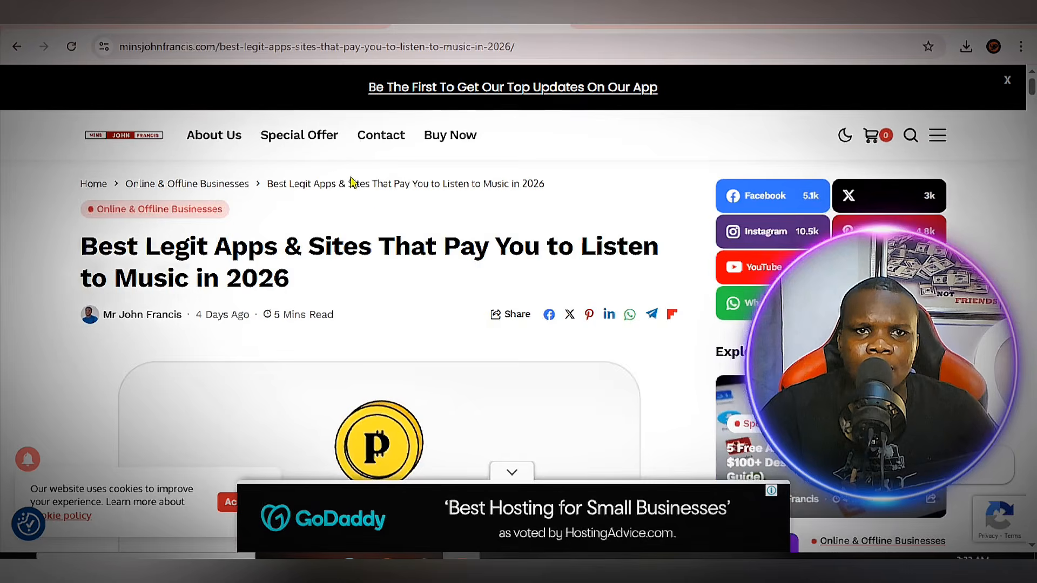
{"action": "left_click", "coordinate": [440, 48]}
{"action": "right_click", "coordinate": [375, 61]}
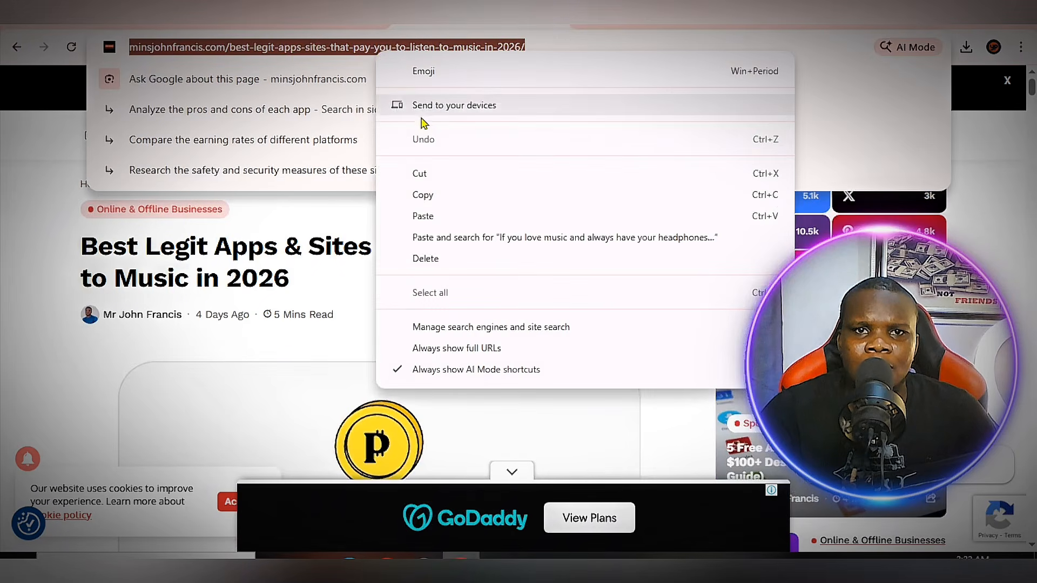
{"action": "left_click", "coordinate": [436, 195]}
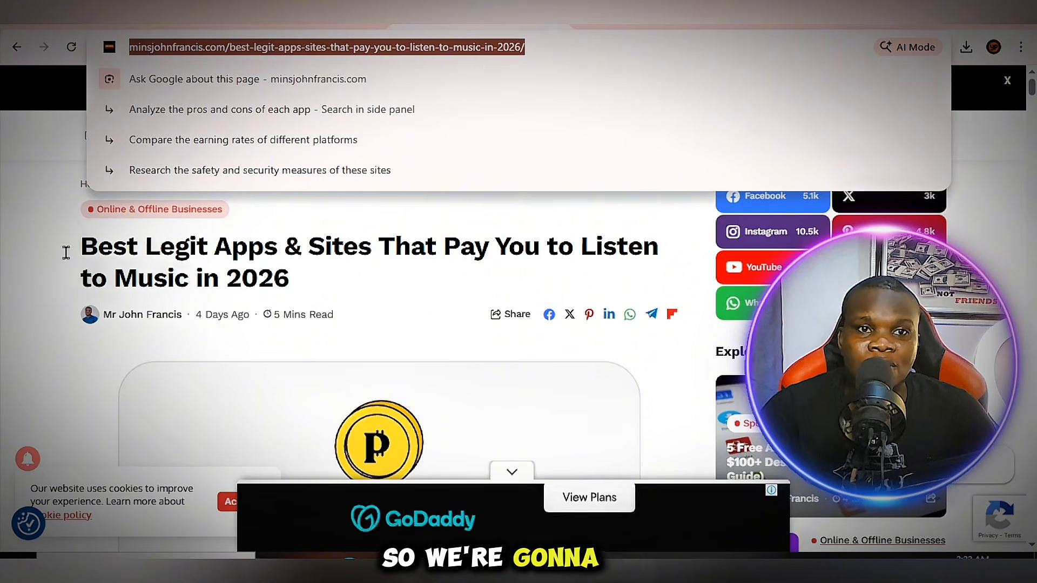
{"action": "left_click", "coordinate": [41, 227]}
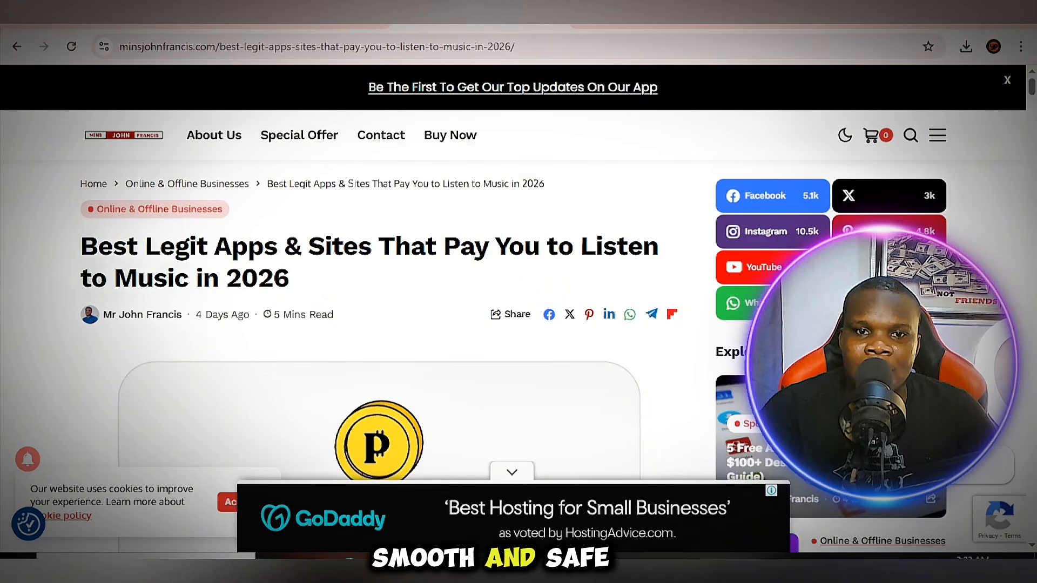
{"action": "left_click", "coordinate": [387, 559]}
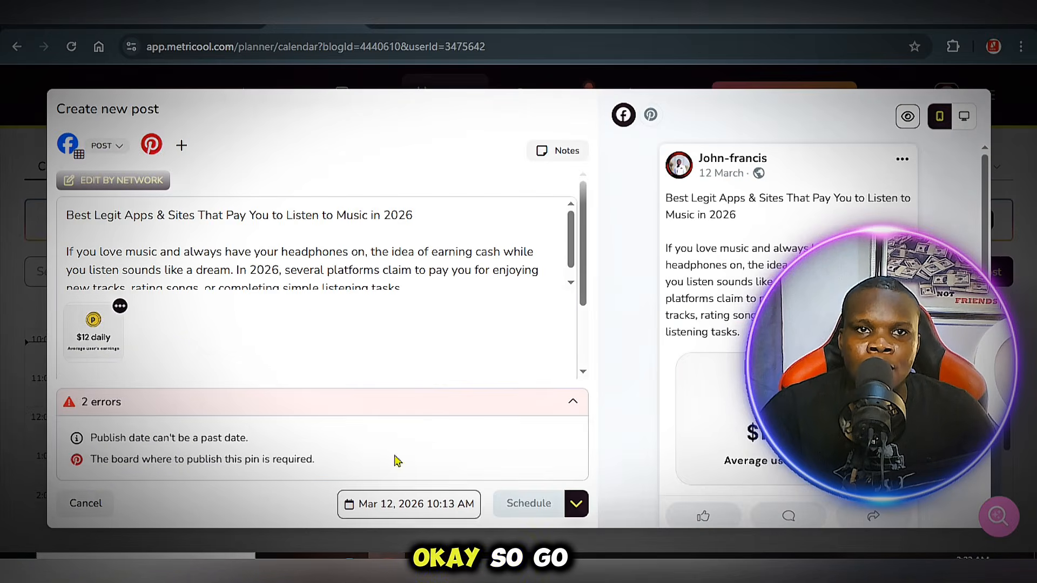
Switch to the blog's WordPress admin and start adding a new Pretty Link.
{"action": "left_click", "coordinate": [400, 26]}
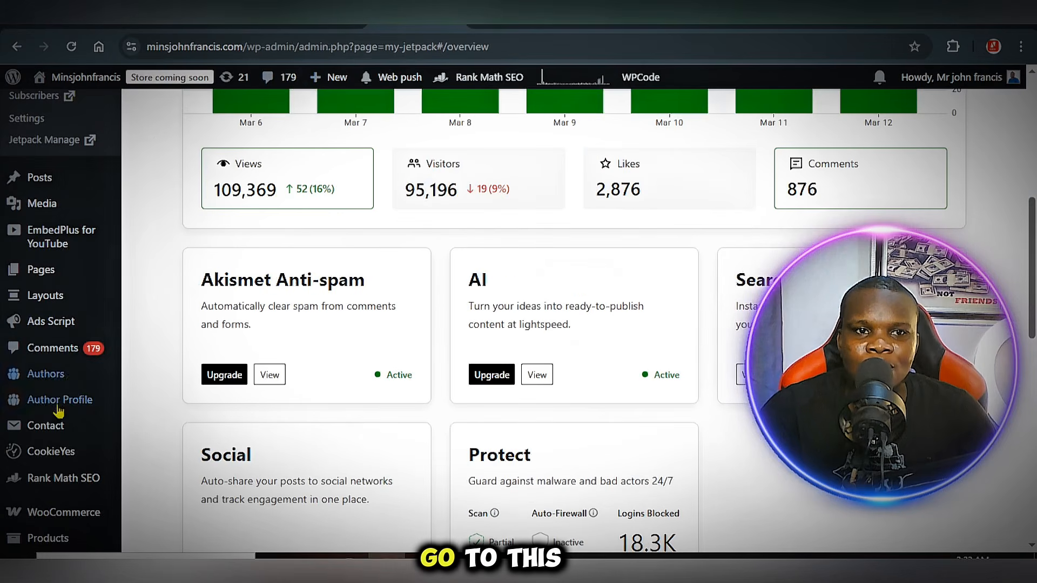
{"action": "scroll", "coordinate": [58, 412], "scroll_direction": "down", "scroll_amount": 8}
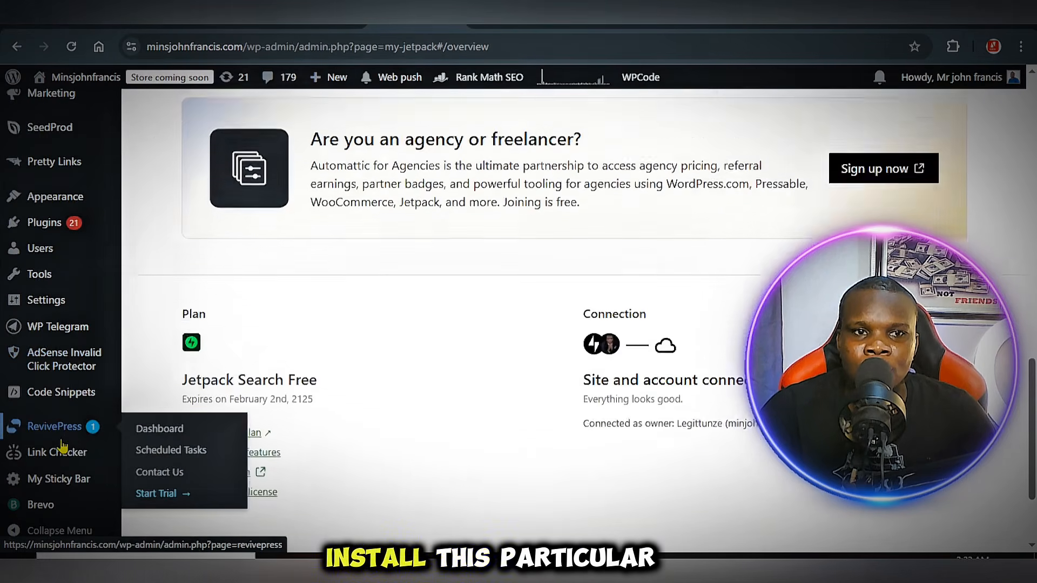
{"action": "scroll", "coordinate": [61, 446], "scroll_direction": "down", "scroll_amount": 3}
{"action": "scroll", "coordinate": [69, 449], "scroll_direction": "up", "scroll_amount": 2}
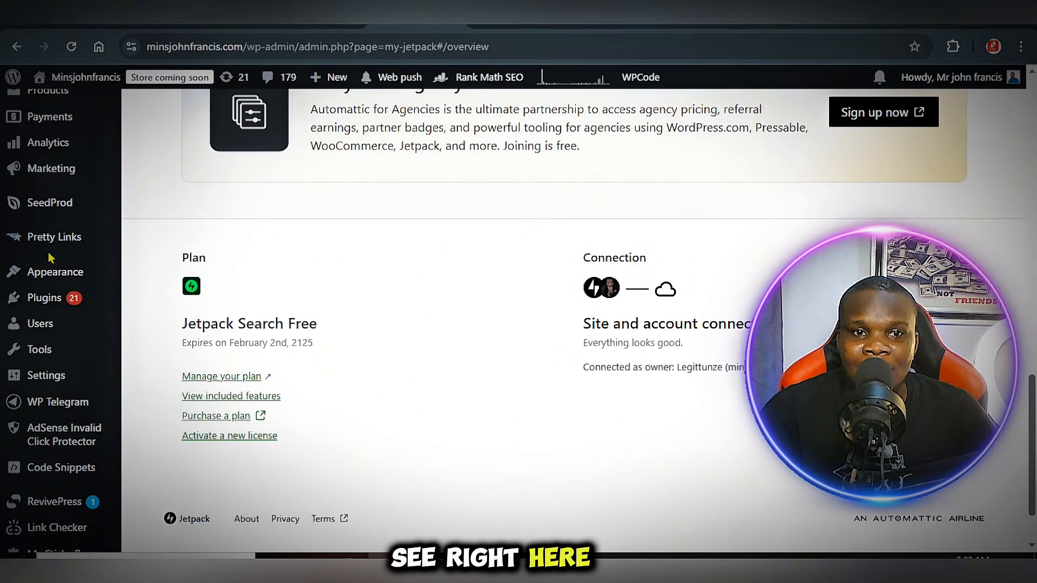
{"action": "mouse_move", "coordinate": [60, 258]}
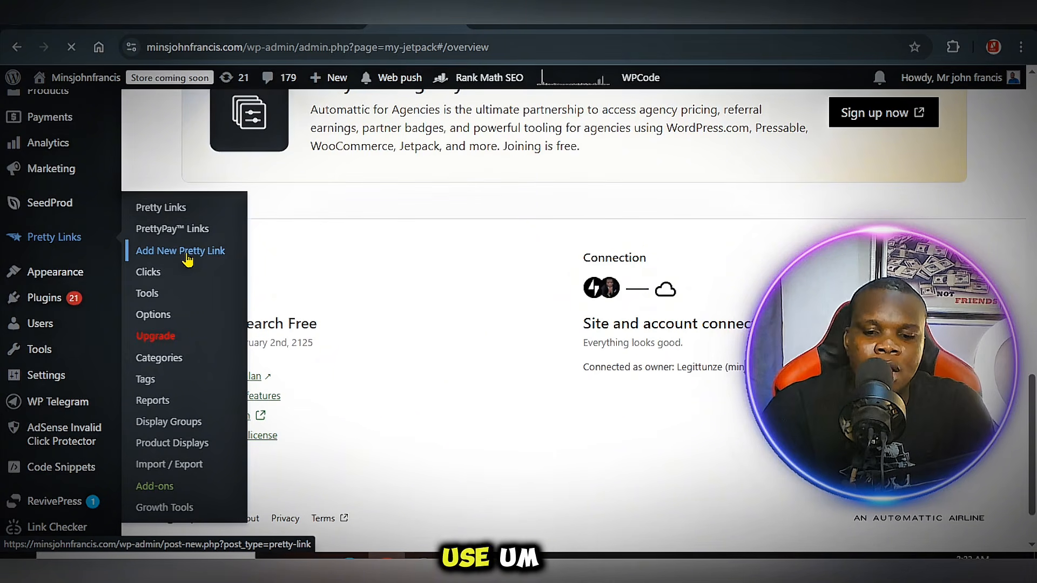
{"action": "left_click", "coordinate": [188, 259]}
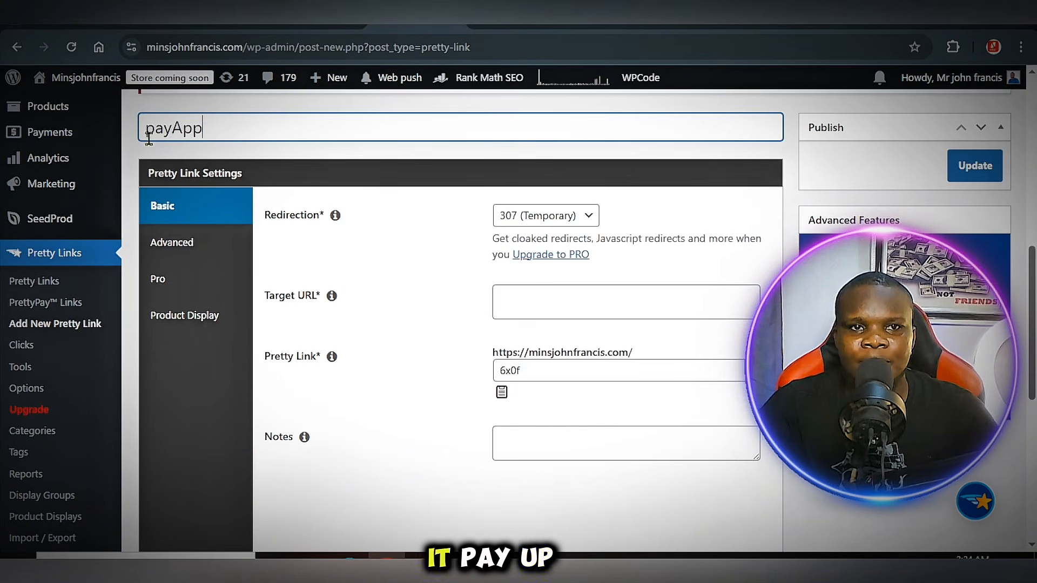
Title the new link PayApp and paste the copied article address as its target URL.
{"action": "key", "text": "BackSpace"}
{"action": "type", "text": "P"}
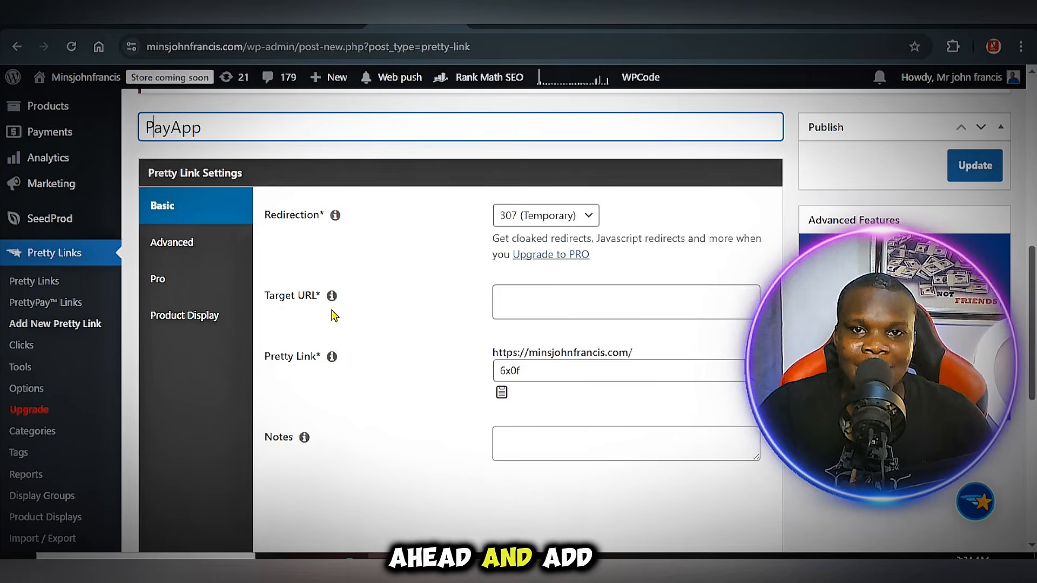
{"action": "left_click", "coordinate": [529, 304]}
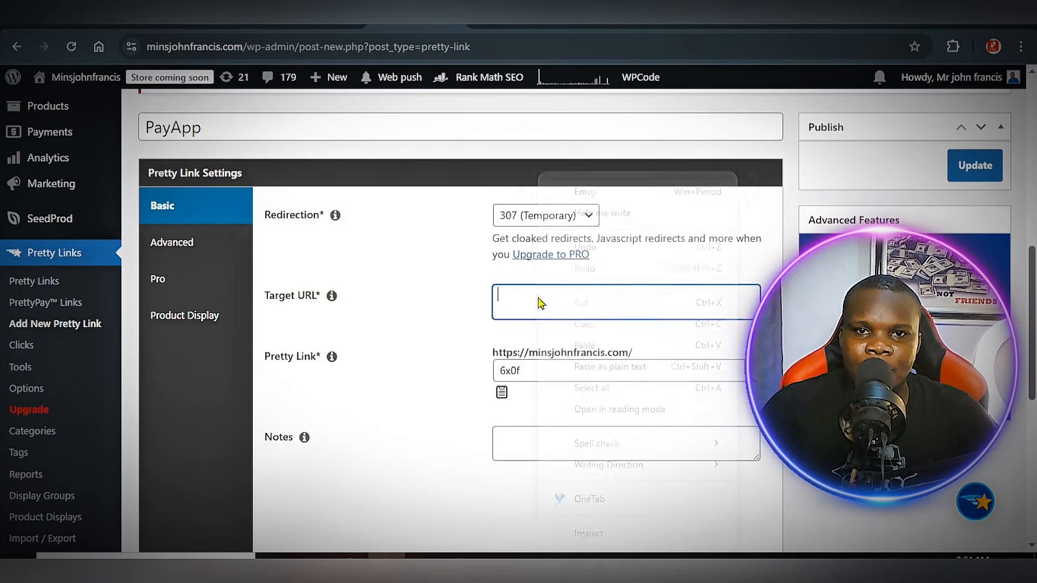
{"action": "right_click", "coordinate": [539, 302]}
{"action": "left_click", "coordinate": [585, 345]}
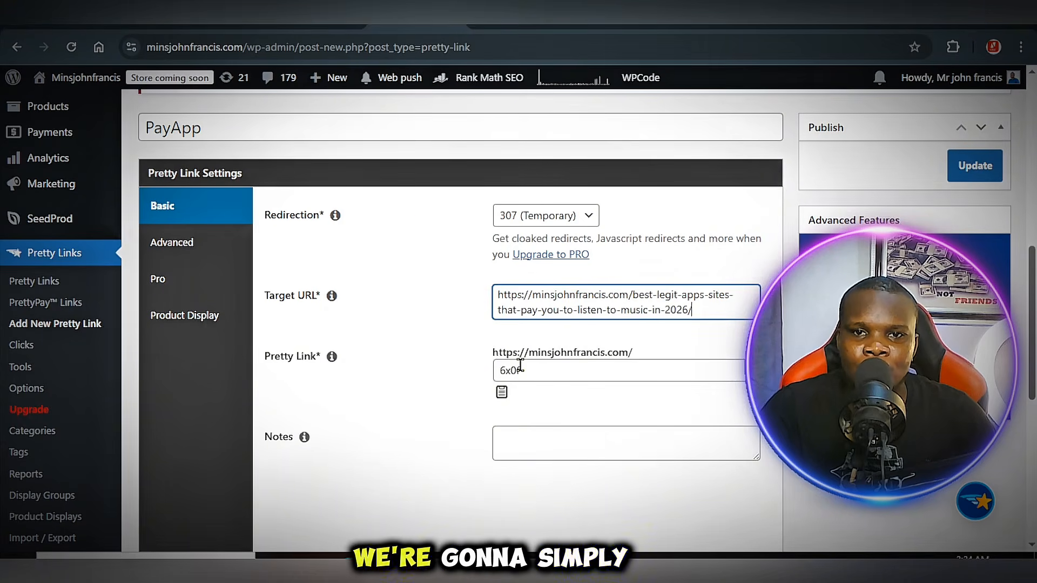
Copy the PayApp title and use it to replace the auto-generated slug in the Pretty Link address.
{"action": "double_click", "coordinate": [168, 138]}
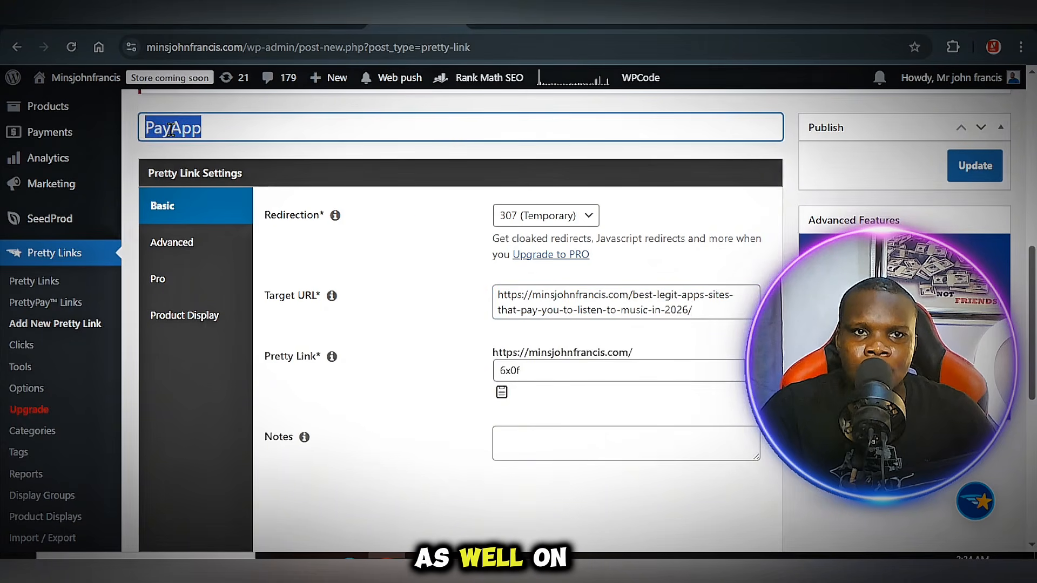
{"action": "right_click", "coordinate": [171, 130]}
{"action": "left_click", "coordinate": [241, 232]}
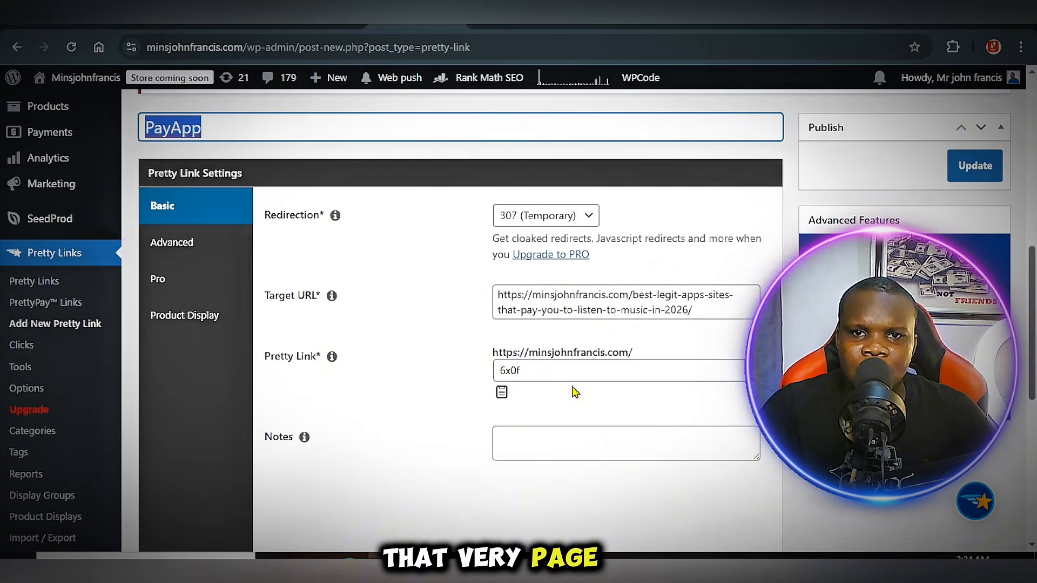
{"action": "double_click", "coordinate": [529, 369]}
{"action": "right_click", "coordinate": [508, 371]}
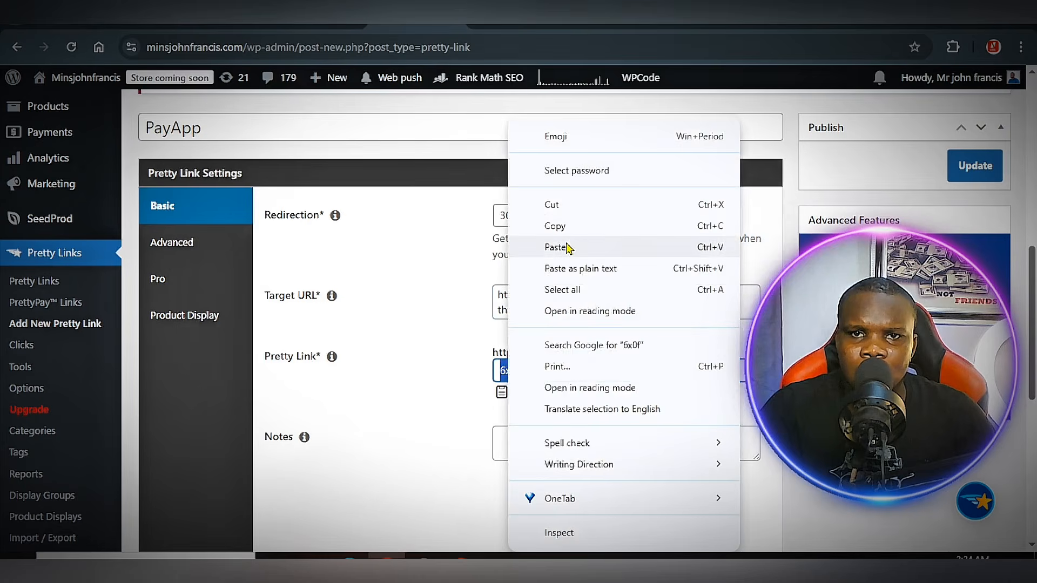
{"action": "left_click", "coordinate": [562, 180]}
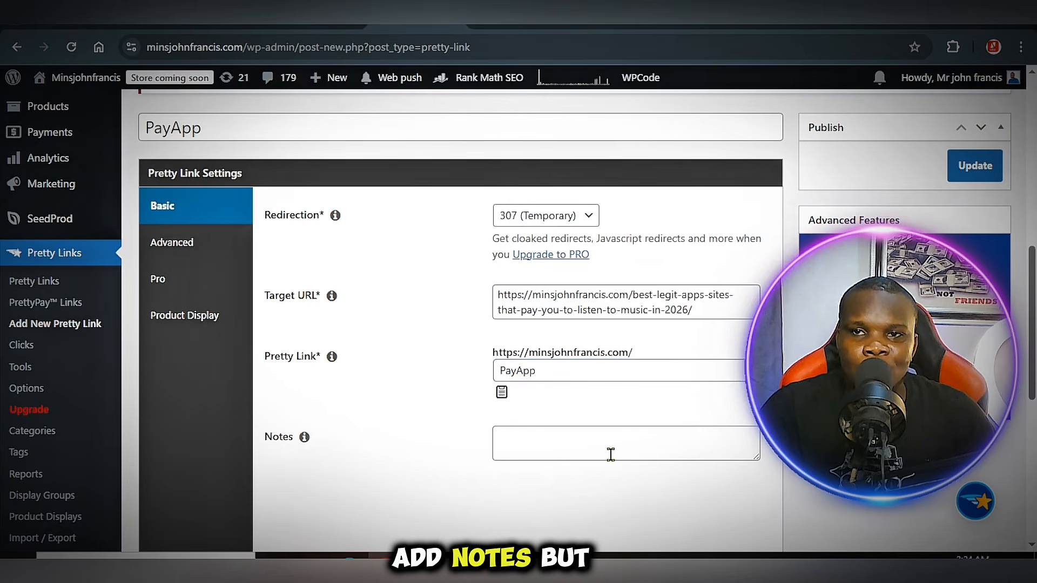
Save the new PayApp Pretty Link and copy its shortened address from the list of links.
{"action": "scroll", "coordinate": [611, 454], "scroll_direction": "down", "scroll_amount": 3}
{"action": "scroll", "coordinate": [610, 455], "scroll_direction": "up", "scroll_amount": 3}
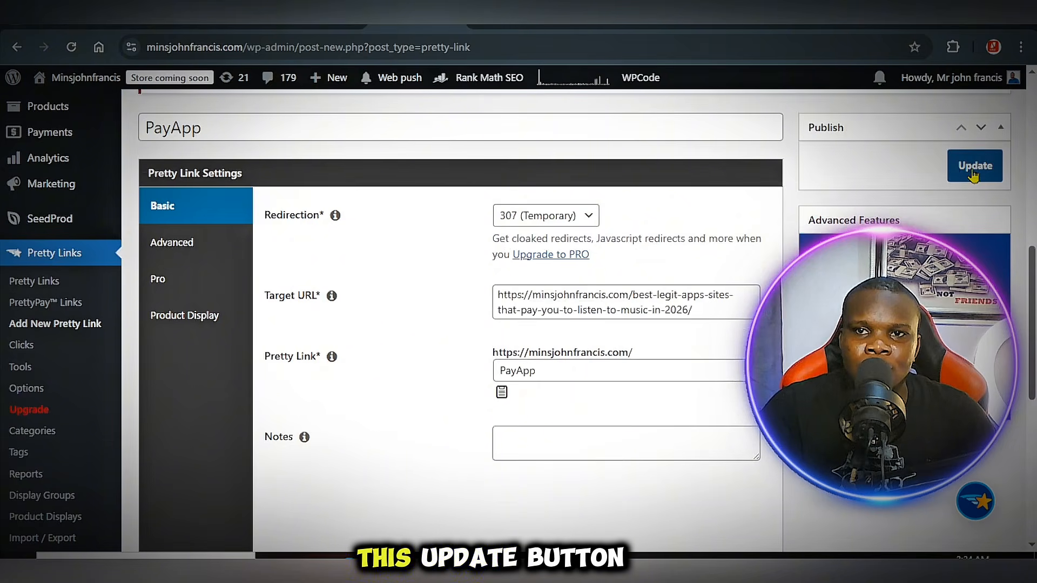
{"action": "left_click", "coordinate": [972, 173]}
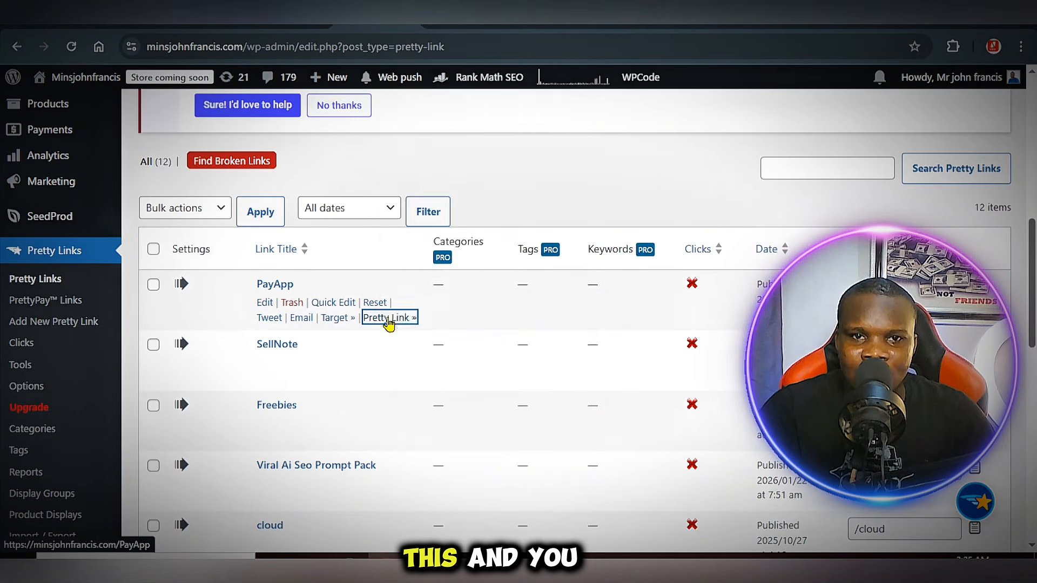
{"action": "right_click", "coordinate": [389, 319]}
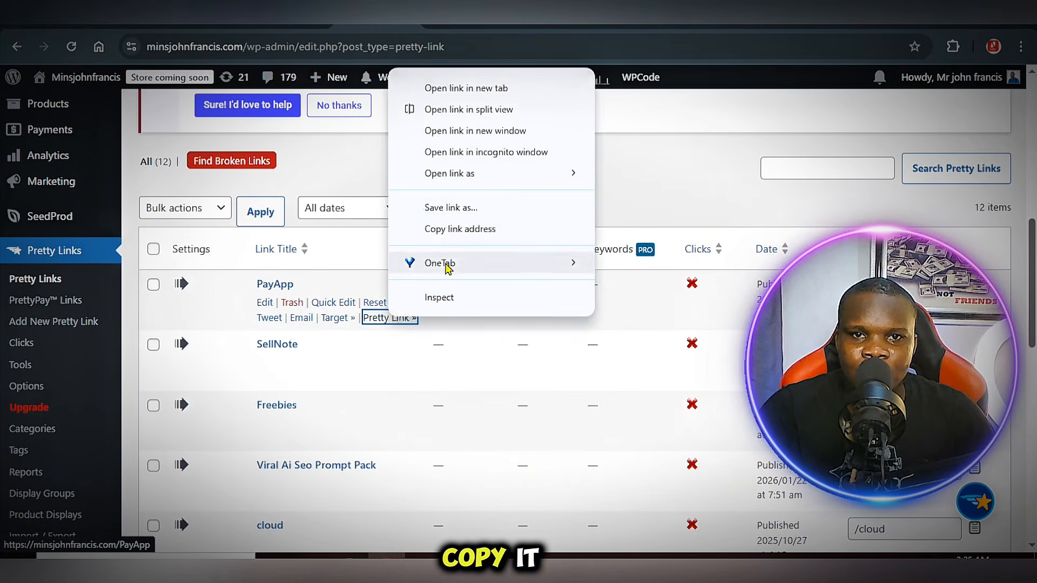
{"action": "left_click", "coordinate": [470, 229]}
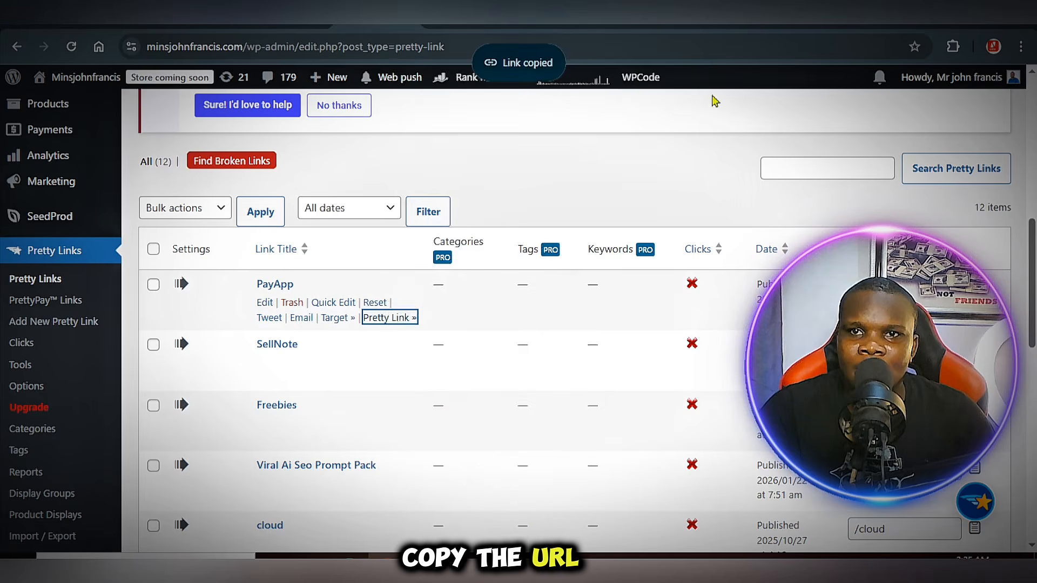
Open the copied PayApp short link in a new browser tab to test its redirect.
{"action": "key", "text": "ctrl+t"}
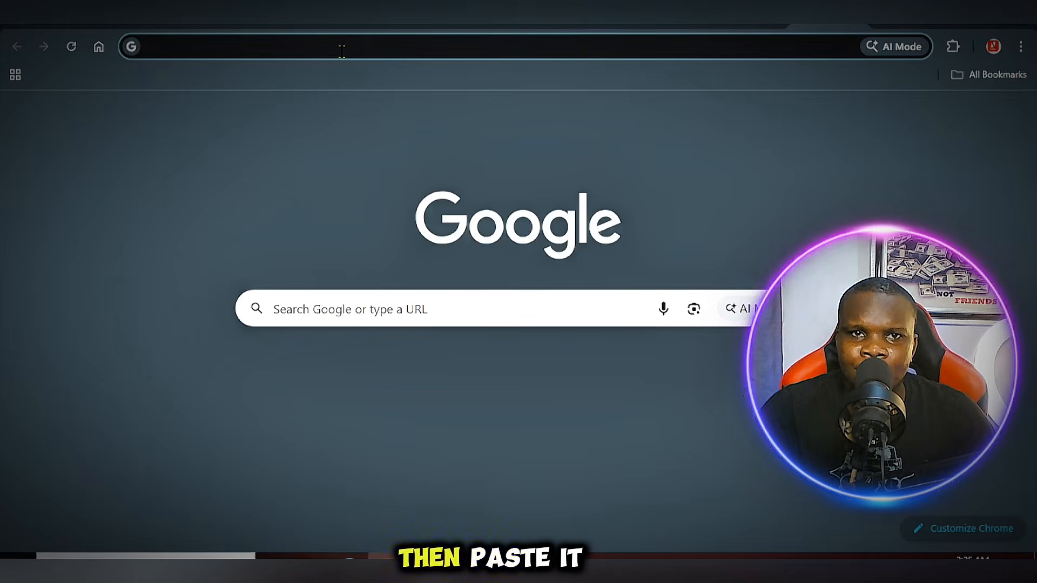
{"action": "right_click", "coordinate": [343, 47]}
{"action": "left_click", "coordinate": [351, 179]}
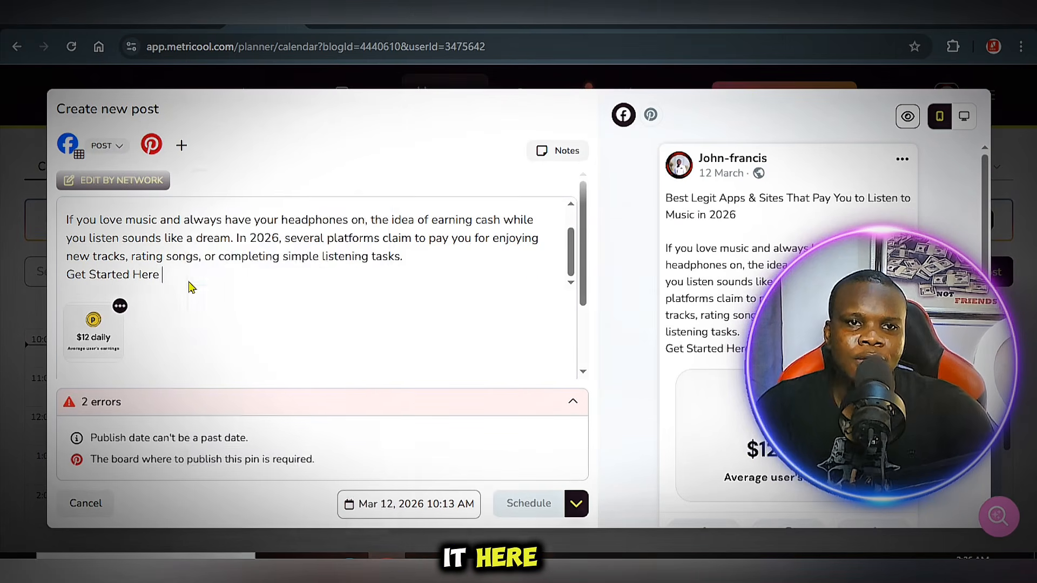
Switch to the Metricool post editor and paste the PayApp short link after "Get Started Here" and as the Pinterest link.
{"action": "right_click", "coordinate": [189, 284]}
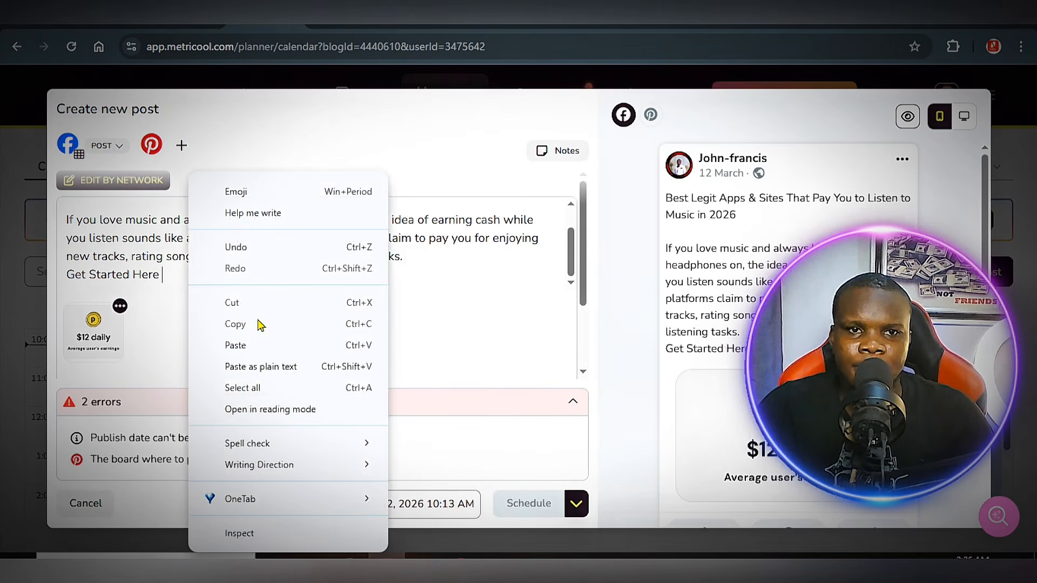
{"action": "left_click", "coordinate": [255, 345]}
{"action": "scroll", "coordinate": [277, 329], "scroll_direction": "down", "scroll_amount": 5}
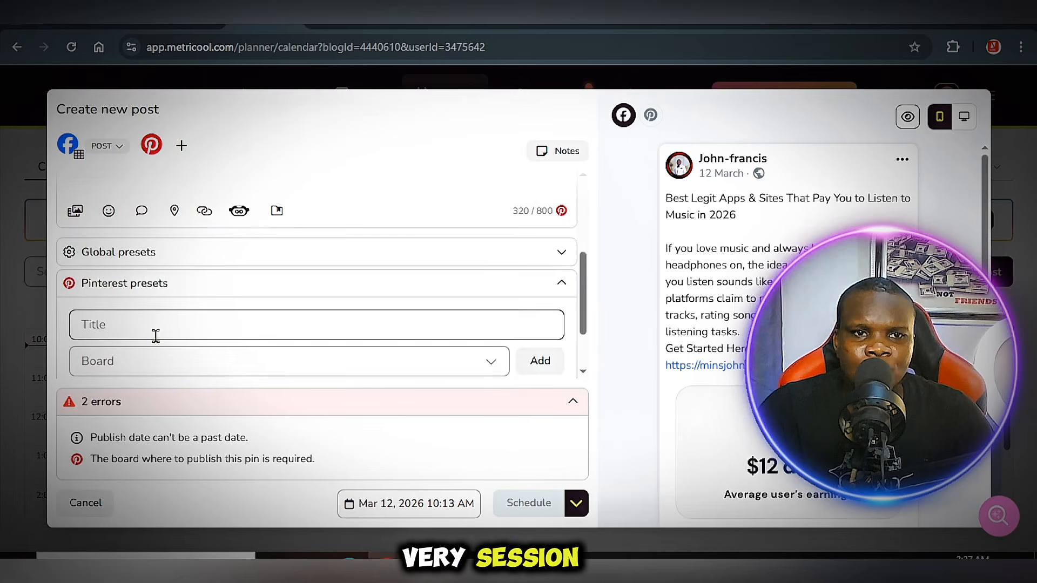
{"action": "scroll", "coordinate": [213, 330], "scroll_direction": "down", "scroll_amount": 2}
{"action": "left_click", "coordinate": [106, 324]}
{"action": "right_click", "coordinate": [107, 324]}
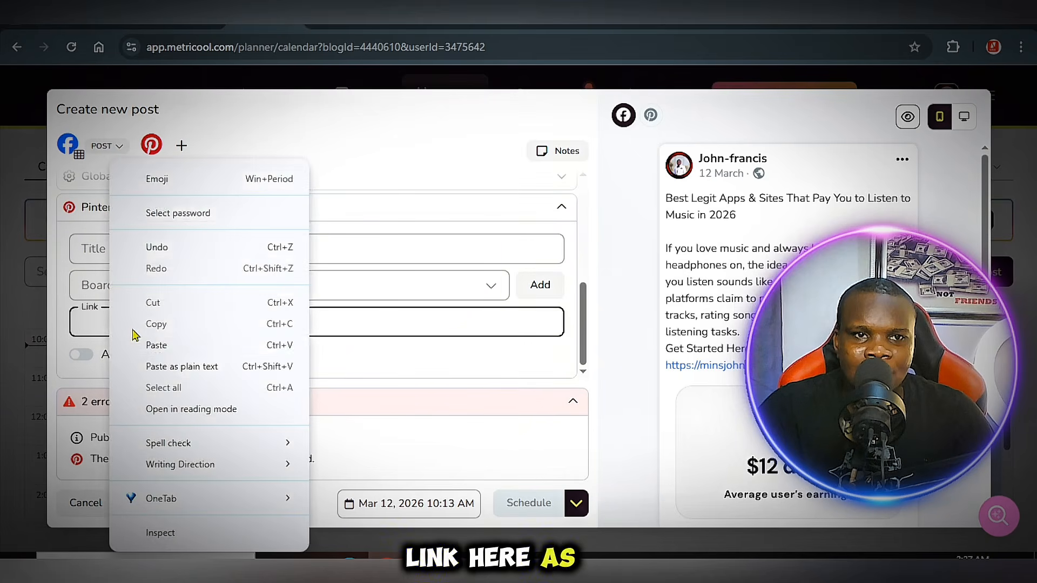
{"action": "left_click", "coordinate": [175, 347]}
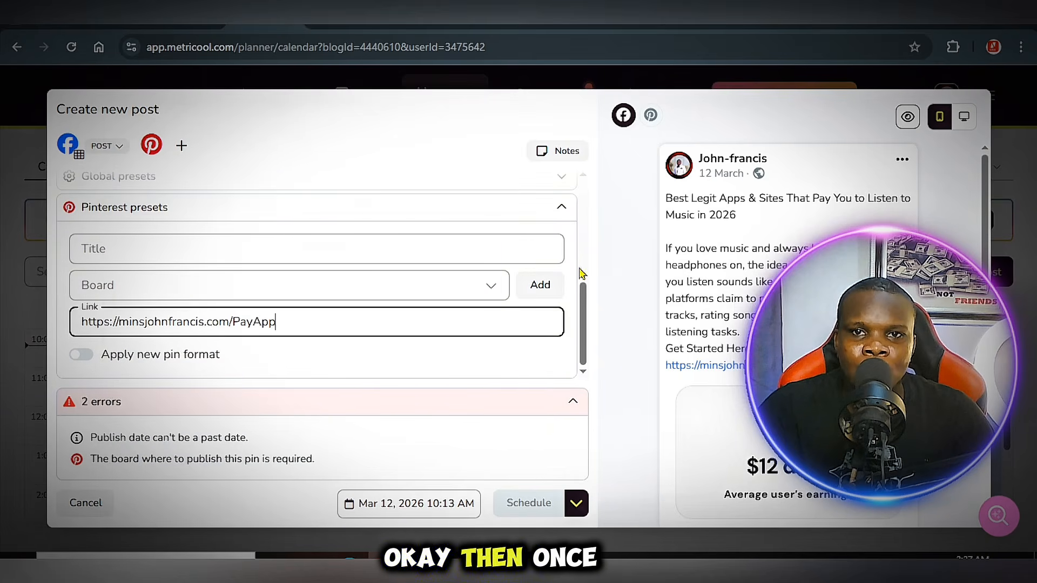
Copy the headline "Best Legit Apps & Sites That Pay You to Listen to Music in 2026" into the Pinterest title and choose a board.
{"action": "scroll", "coordinate": [461, 238], "scroll_direction": "up", "scroll_amount": 5}
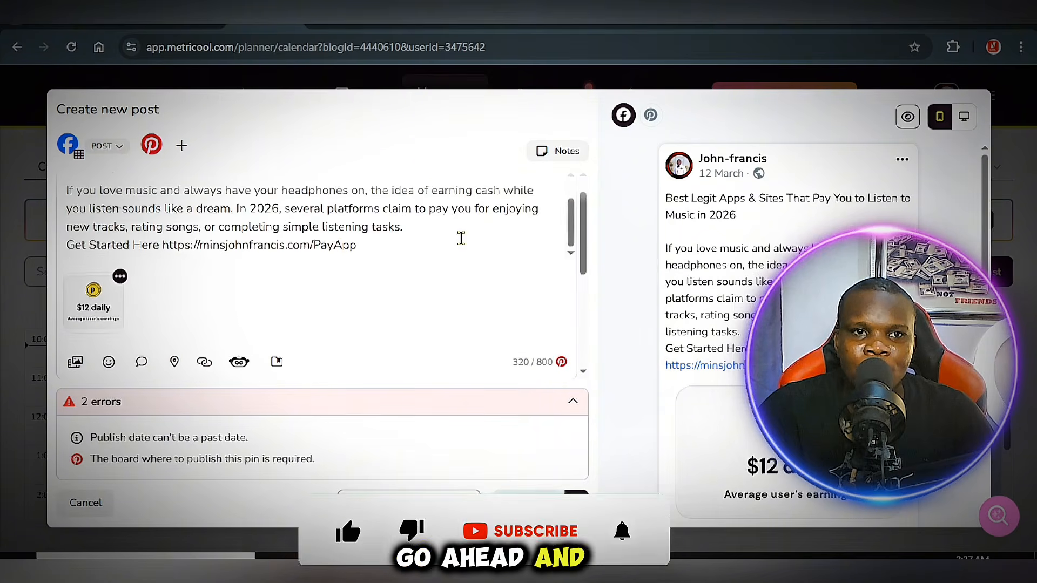
{"action": "scroll", "coordinate": [324, 227], "scroll_direction": "up", "scroll_amount": 1}
{"action": "left_click_drag", "start_coordinate": [412, 186], "coordinate": [66, 188]}
{"action": "right_click", "coordinate": [152, 178]}
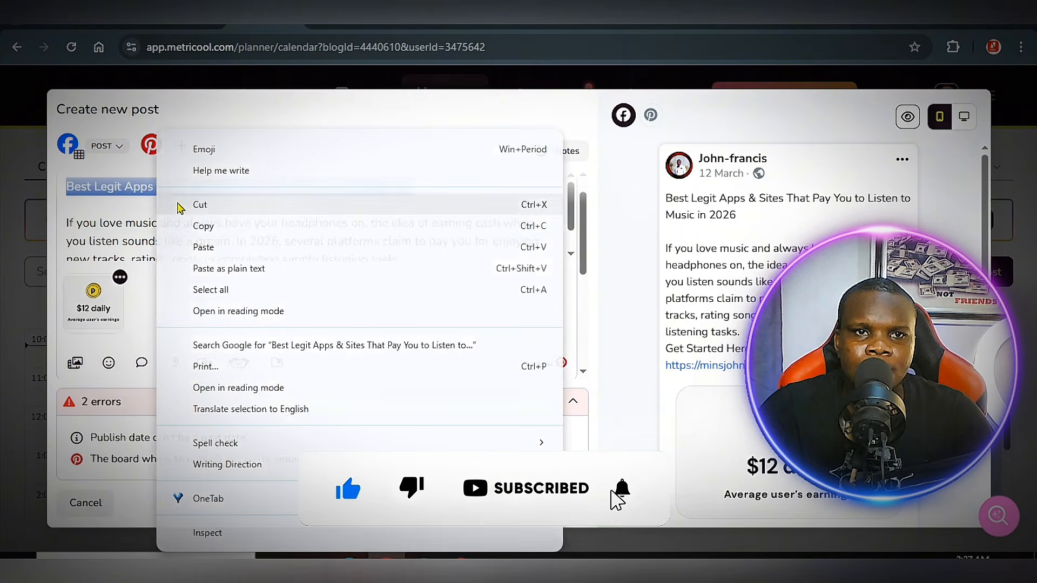
{"action": "left_click", "coordinate": [228, 225]}
{"action": "left_click", "coordinate": [419, 257]}
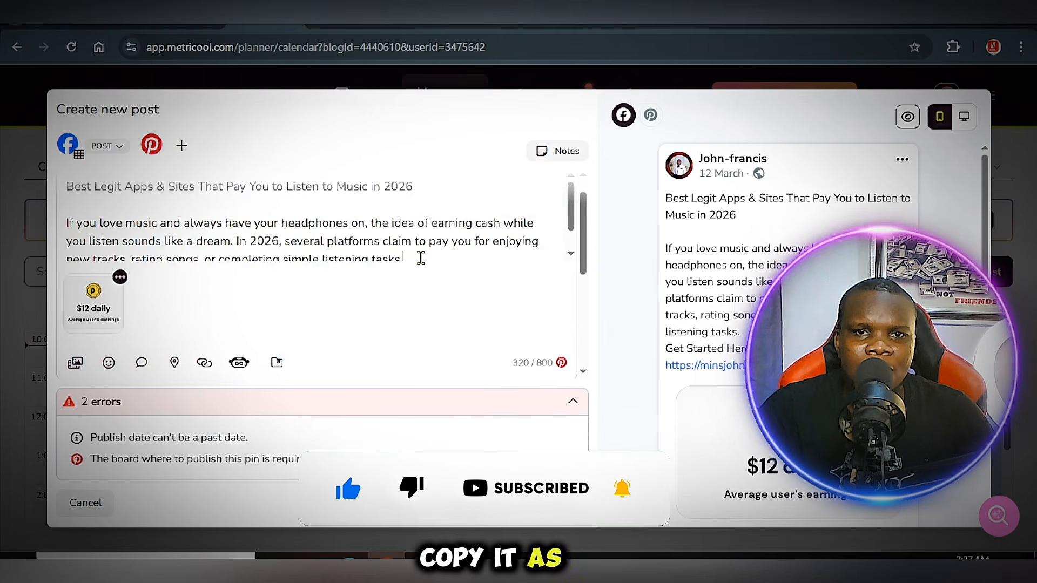
{"action": "scroll", "coordinate": [432, 271], "scroll_direction": "down", "scroll_amount": 5}
{"action": "left_click", "coordinate": [97, 243]}
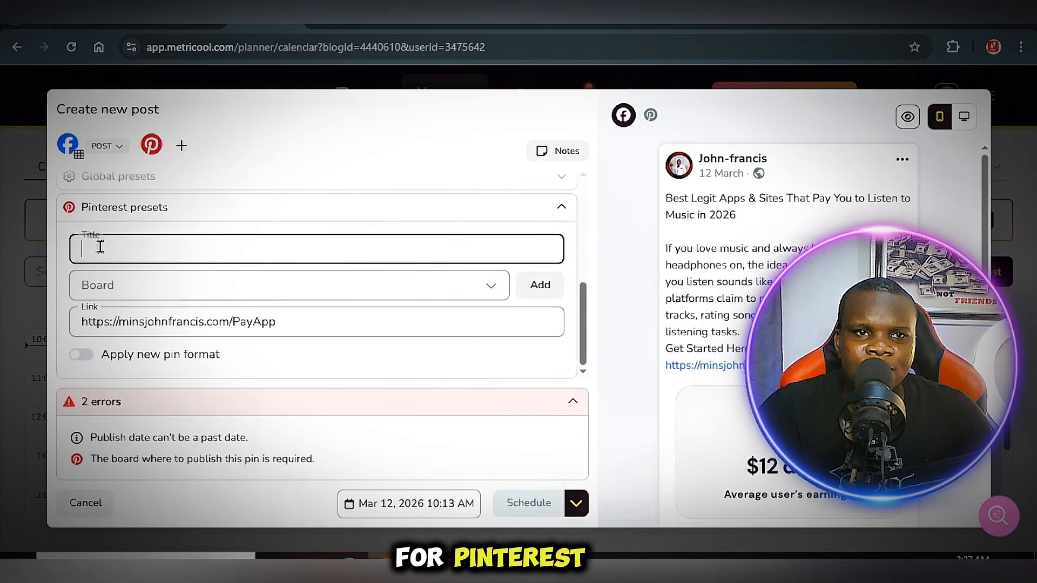
{"action": "right_click", "coordinate": [99, 243]}
{"action": "left_click", "coordinate": [169, 346]}
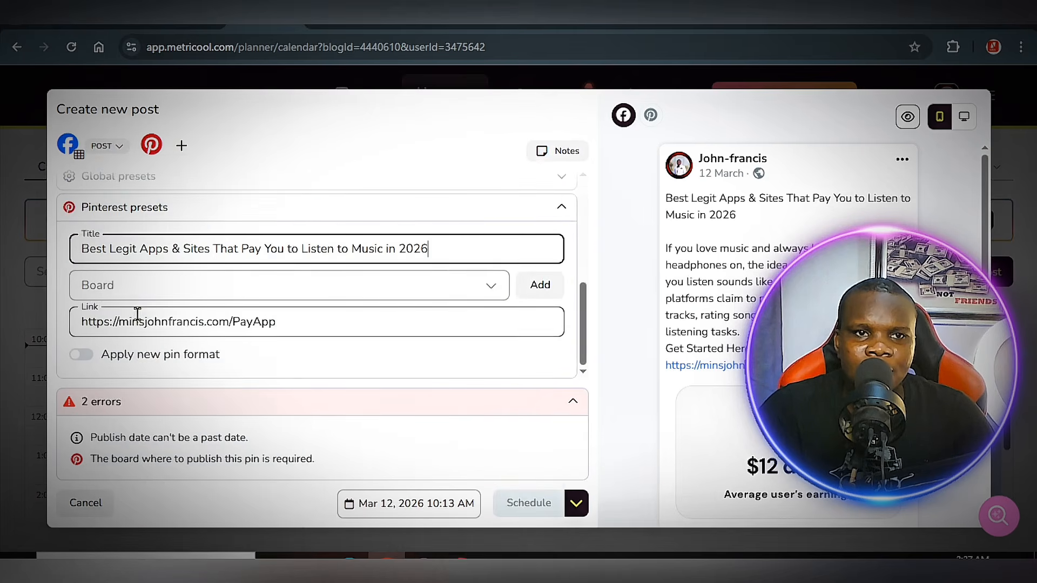
{"action": "left_click", "coordinate": [139, 285]}
{"action": "left_click", "coordinate": [139, 337]}
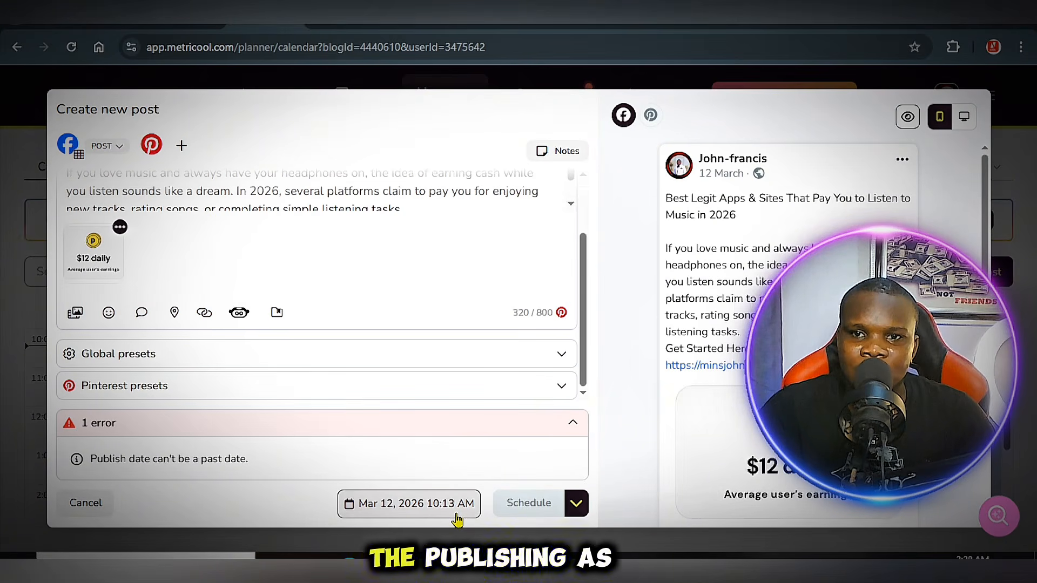
Set the publishing time to Mar 12, 2026 10:29 AM and select Publish now for the post.
{"action": "left_click", "coordinate": [456, 518]}
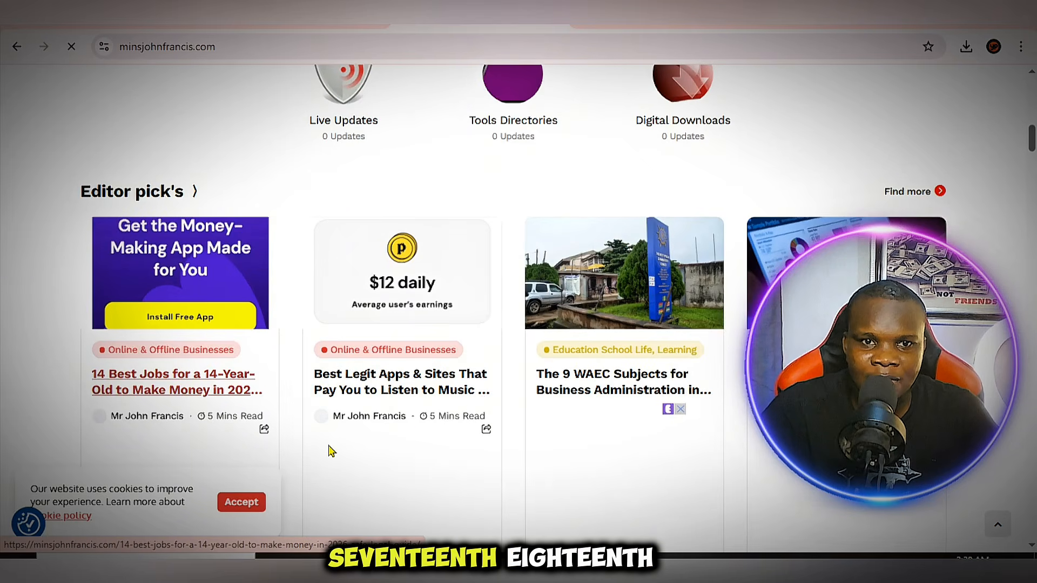
{"action": "scroll", "coordinate": [331, 451], "scroll_direction": "down", "scroll_amount": 5}
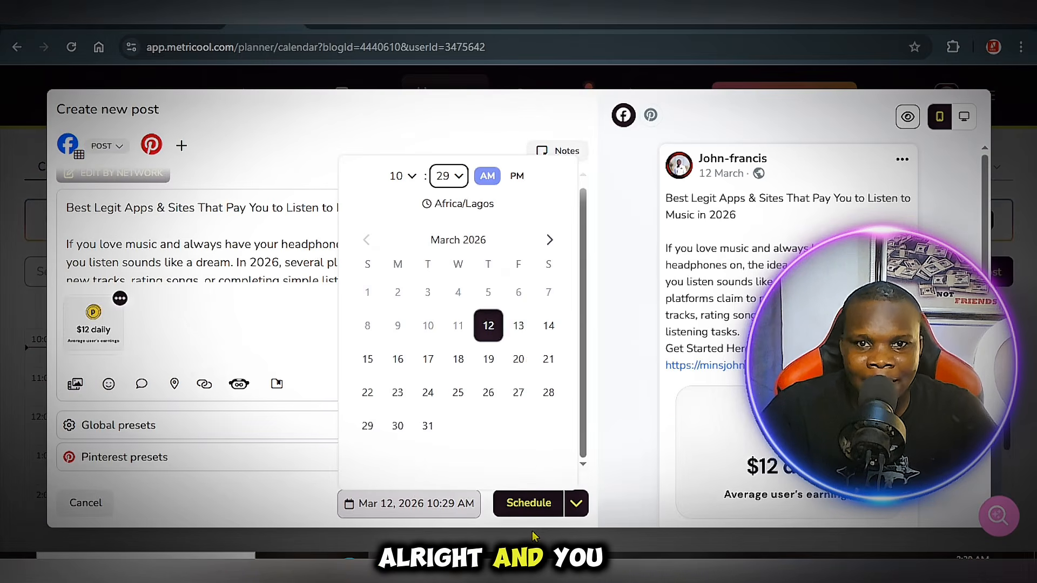
{"action": "left_click", "coordinate": [576, 504]}
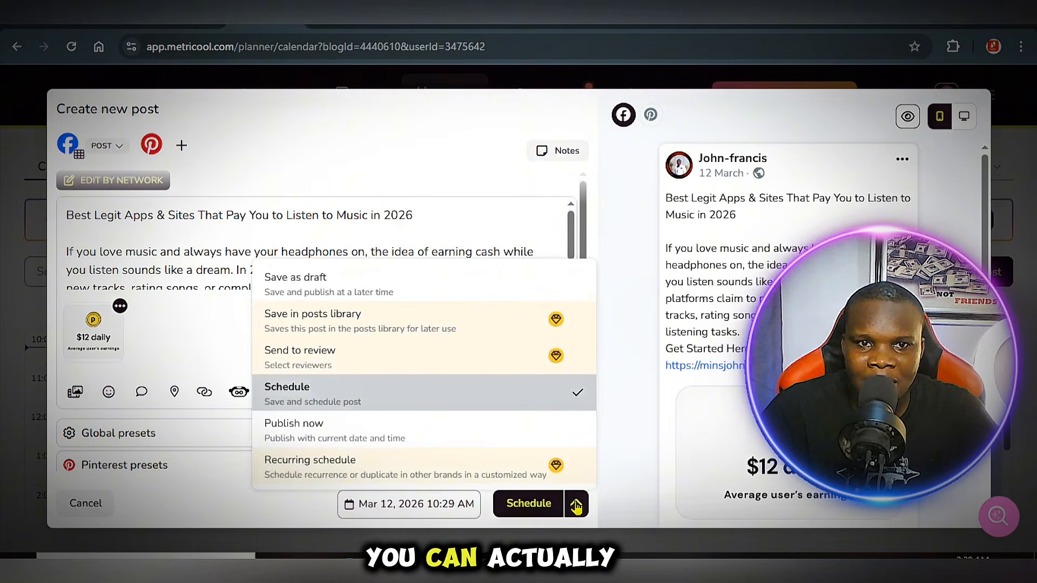
{"action": "left_click", "coordinate": [318, 432]}
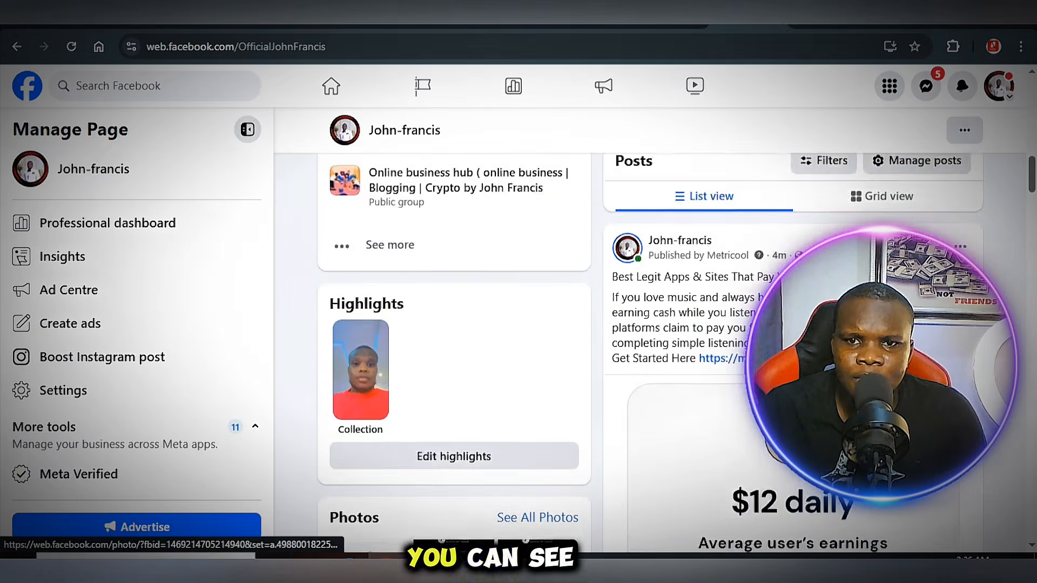
Check the published music-listening article post on the Facebook page.
{"action": "scroll", "coordinate": [532, 299], "scroll_direction": "down", "scroll_amount": 2}
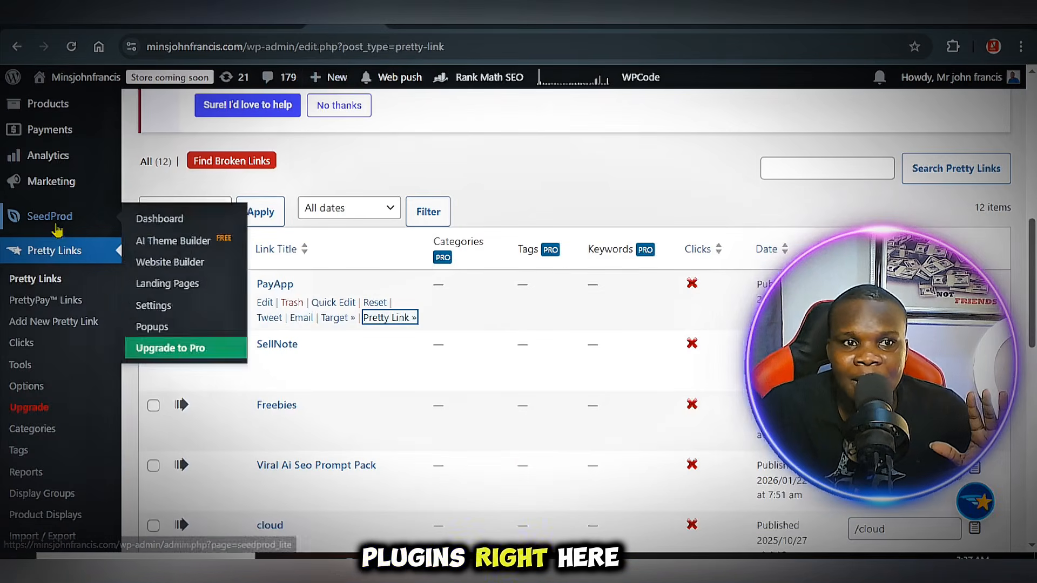
Switch to the WordPress admin and look through its navigation for the plugin area.
{"action": "scroll", "coordinate": [57, 230], "scroll_direction": "up", "scroll_amount": 10}
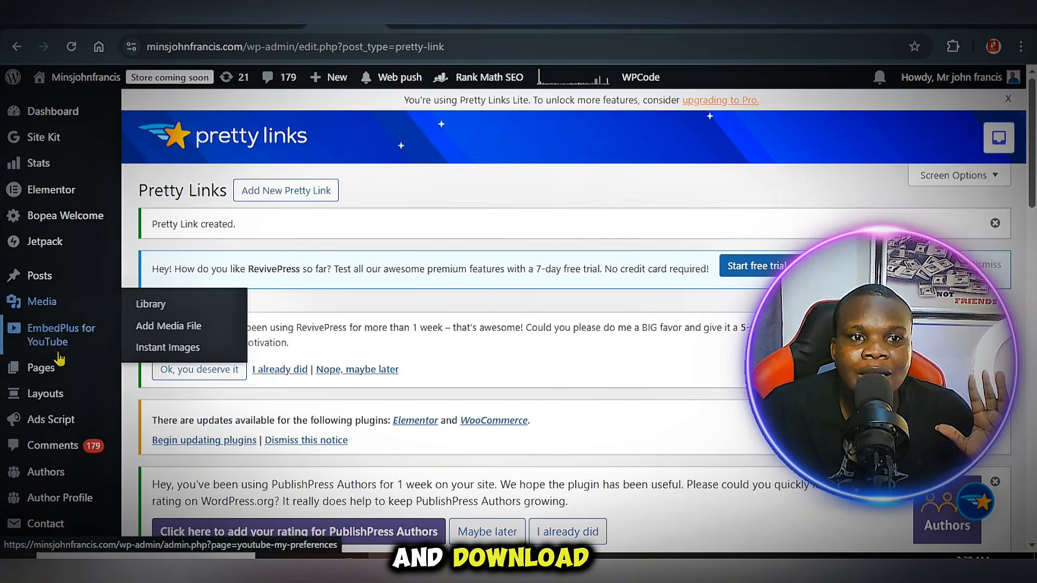
{"action": "mouse_move", "coordinate": [43, 313]}
{"action": "mouse_move", "coordinate": [52, 257]}
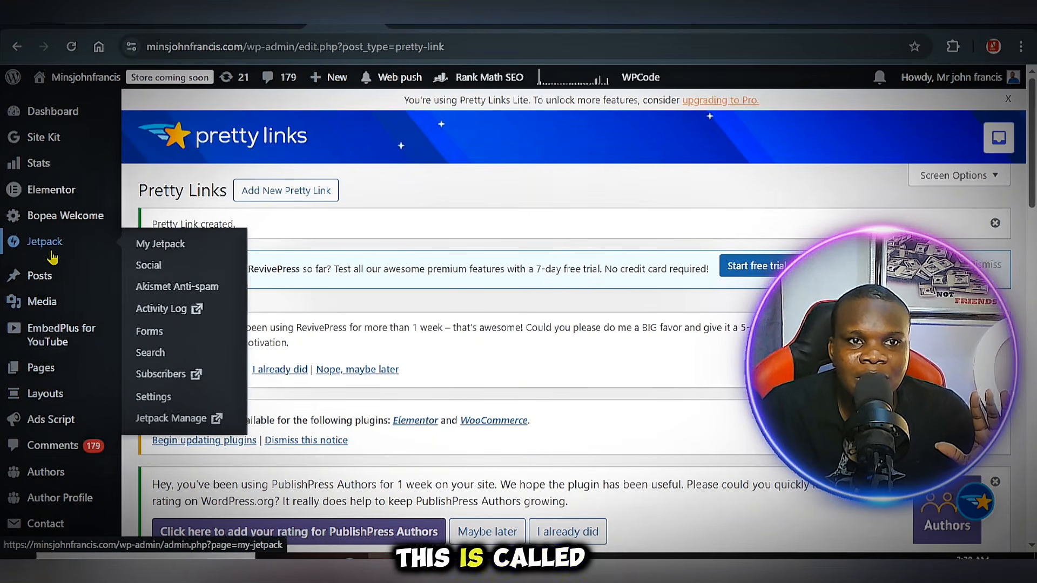